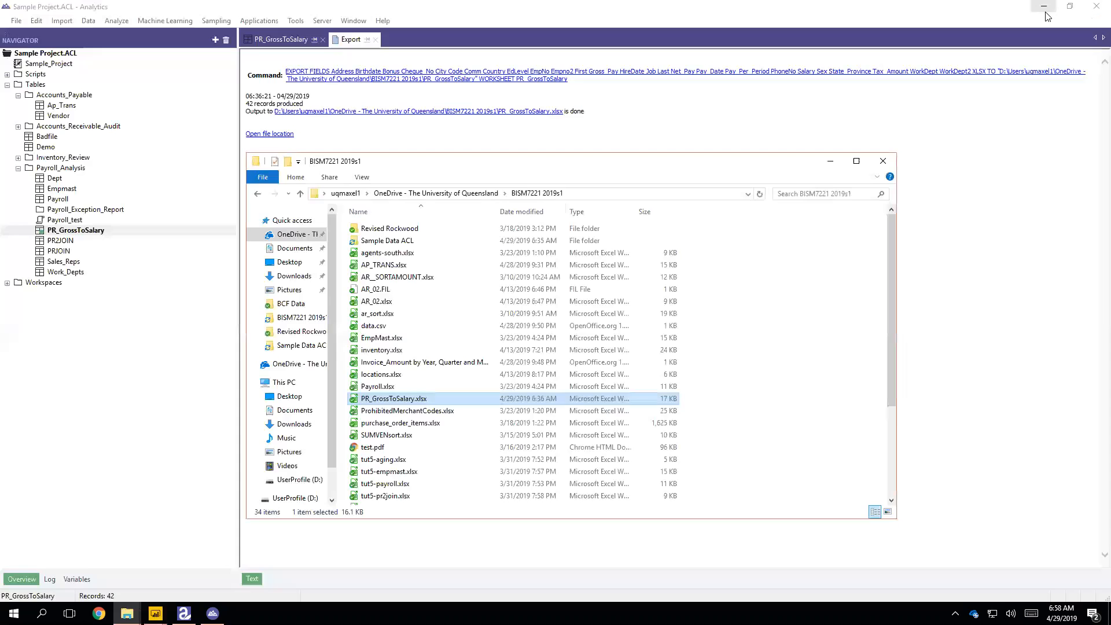
Step: Dismiss the file window, close the export result and close the PR_GrossToSalary table, saving its changes
{"action": "left_click", "coordinate": [1044, 6]}
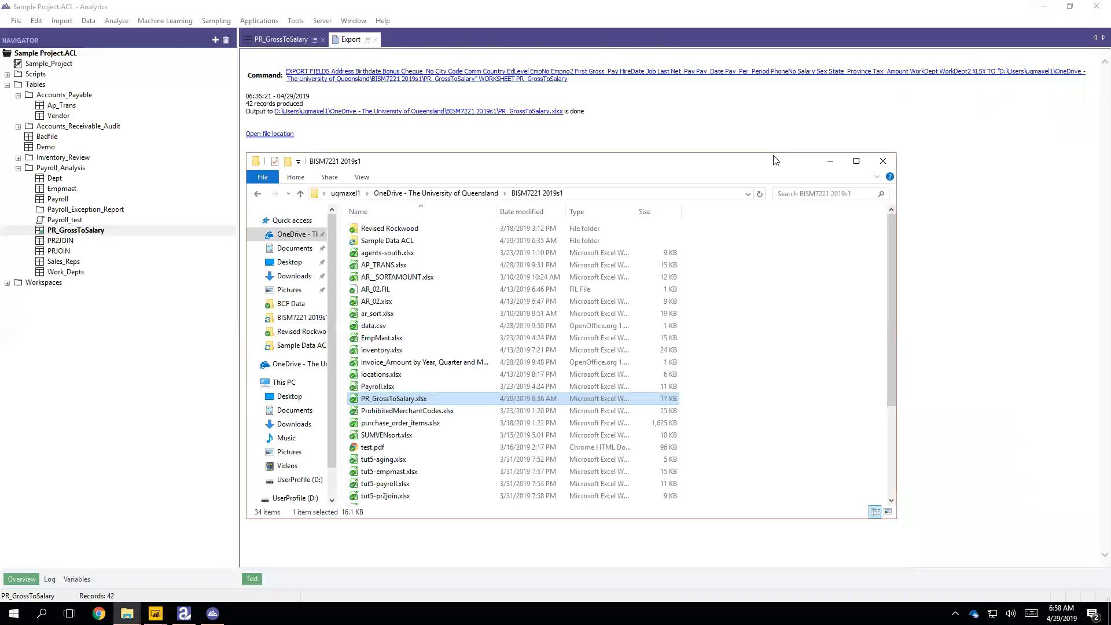
{"action": "left_click", "coordinate": [820, 144]}
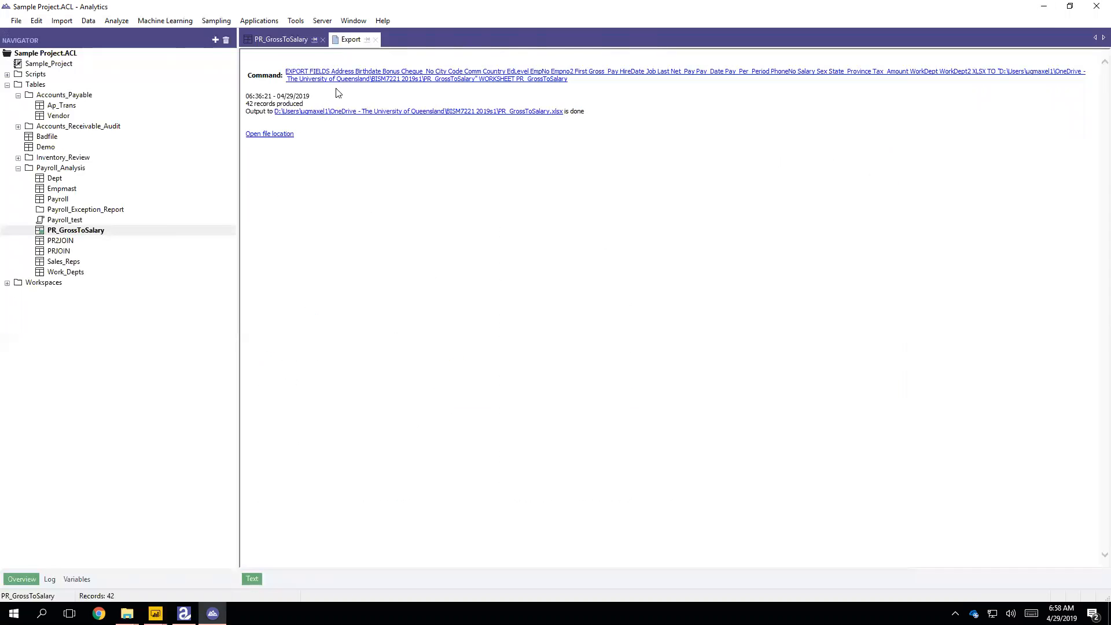
{"action": "left_click", "coordinate": [374, 39]}
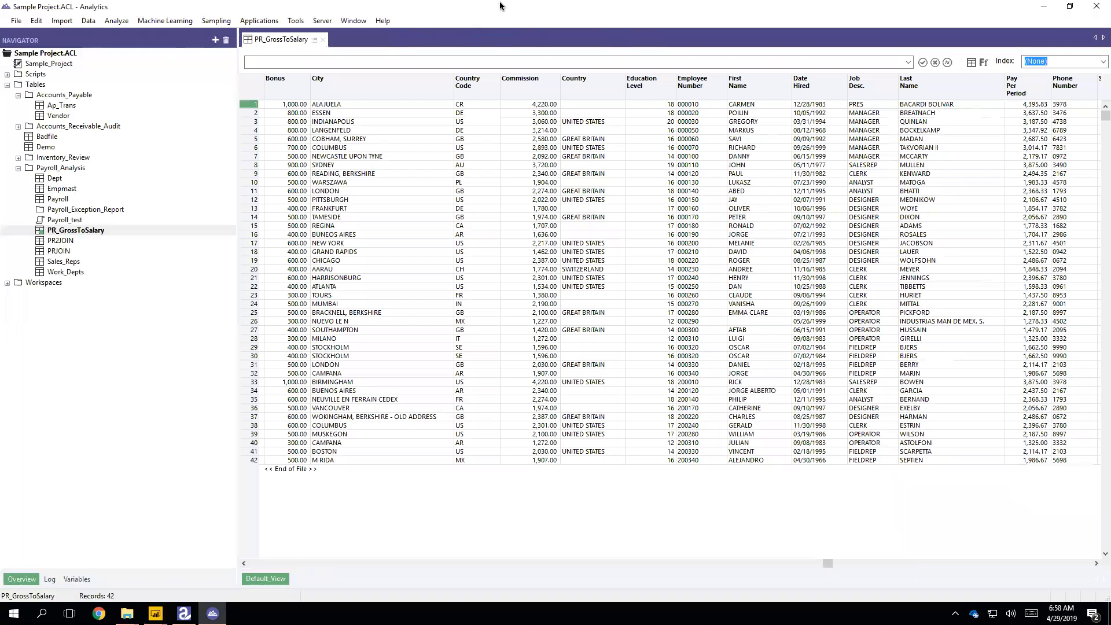
{"action": "left_click", "coordinate": [323, 40]}
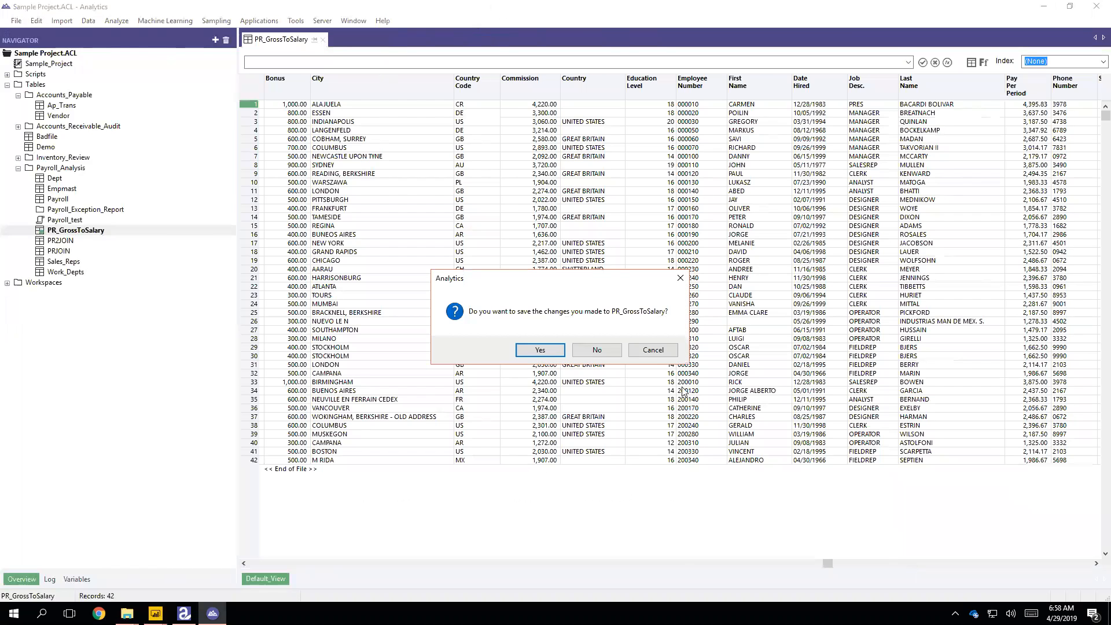
{"action": "left_click", "coordinate": [561, 351]}
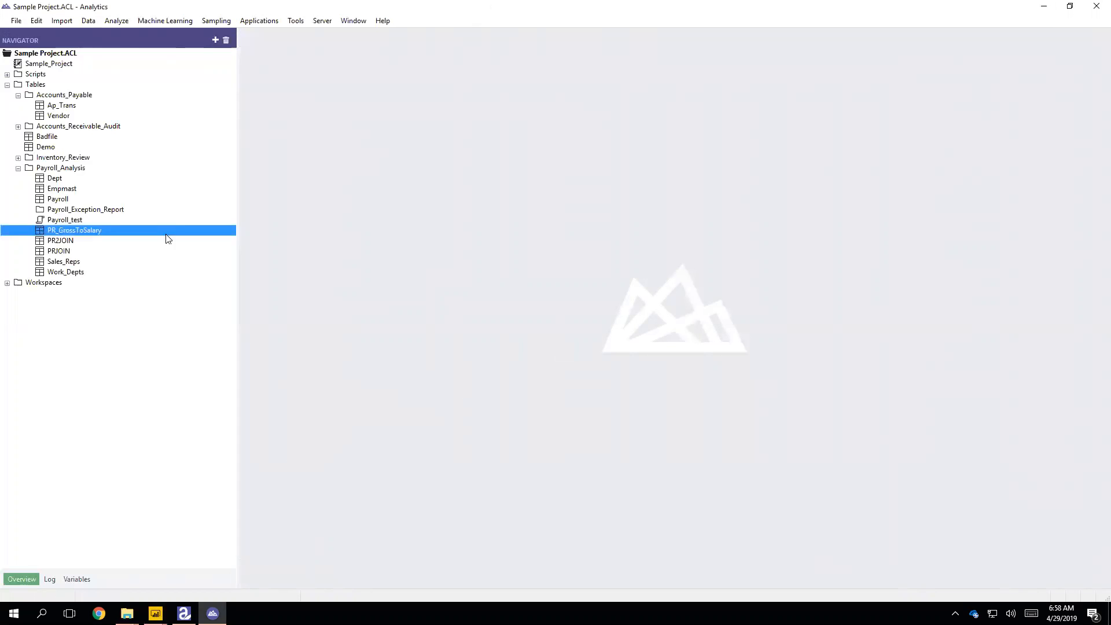
Step: Open the Ap_Trans table and set up an export that includes all its fields, from Invoice_Amount to Vendor_No
{"action": "double_click", "coordinate": [63, 106]}
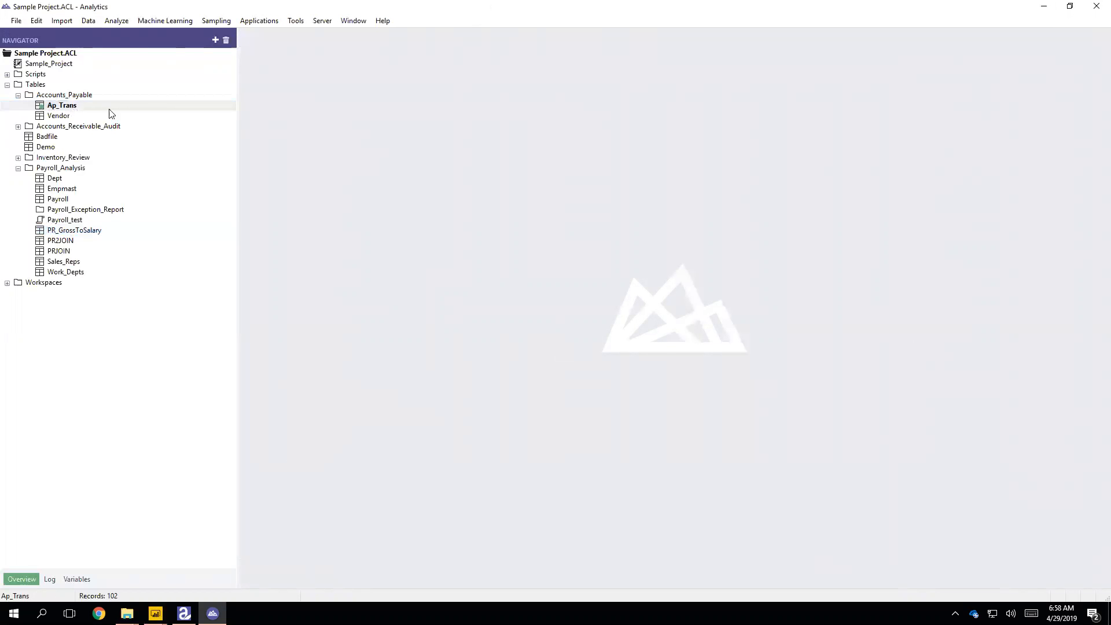
{"action": "left_click", "coordinate": [88, 21]}
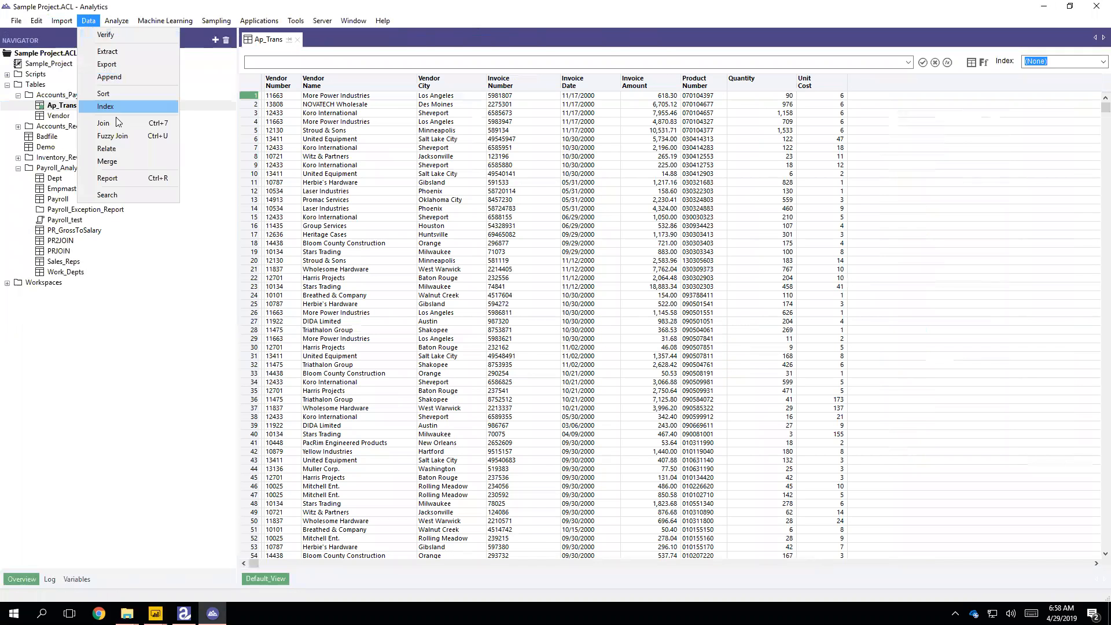
{"action": "left_click", "coordinate": [115, 65]}
{"action": "left_click", "coordinate": [394, 259]}
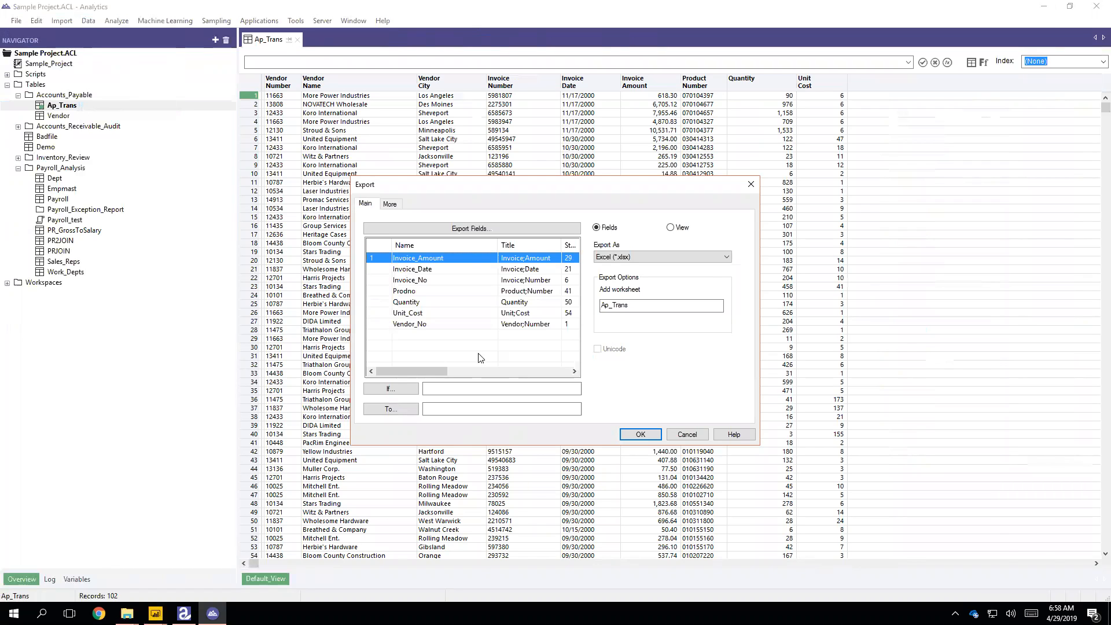
{"action": "left_click", "coordinate": [388, 324], "text": "shift"}
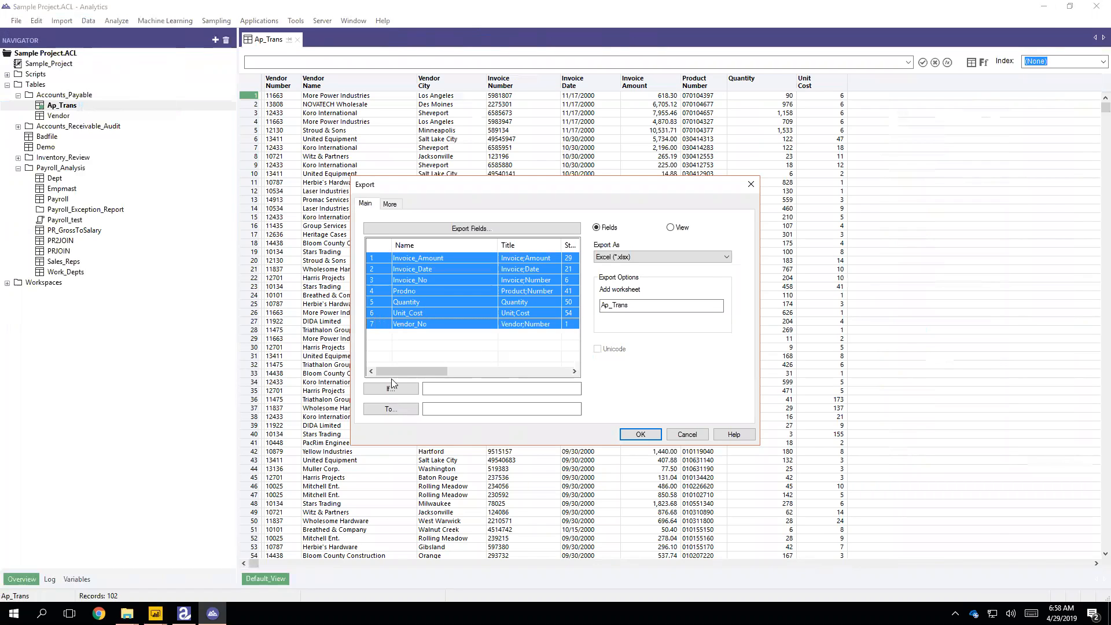
Step: Set the export destination to a file named AP_TRANS in the BISM7221 2019s1 folder
{"action": "left_click", "coordinate": [513, 407]}
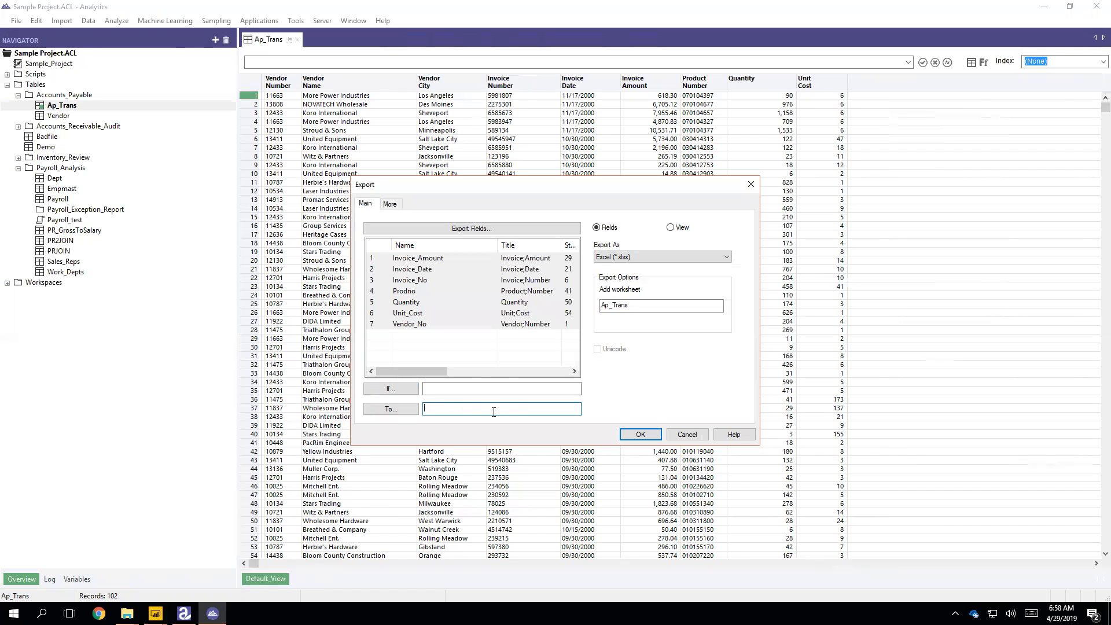
{"action": "left_click", "coordinate": [391, 408]}
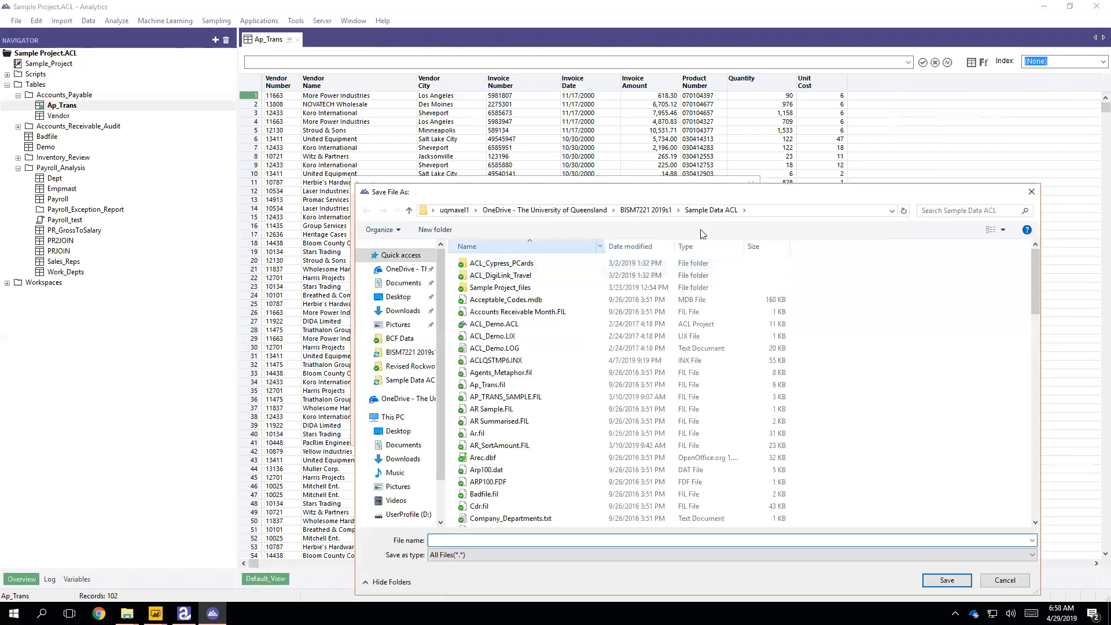
{"action": "left_click", "coordinate": [384, 270]}
{"action": "double_click", "coordinate": [497, 276]}
{"action": "left_click", "coordinate": [534, 536]}
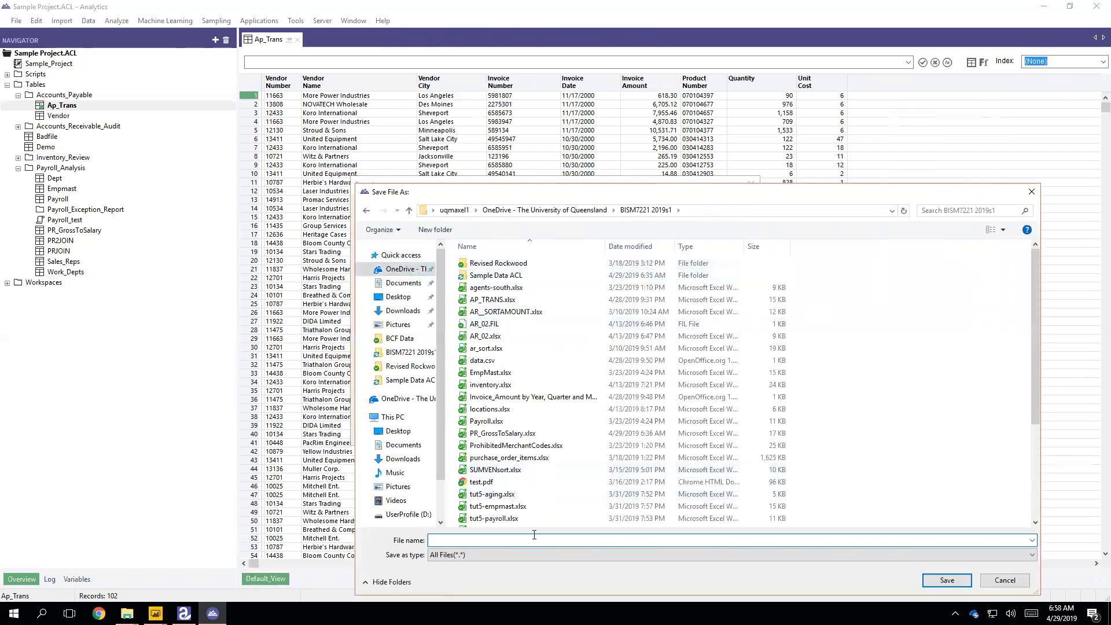
{"action": "type", "text": "AP_TRANS"}
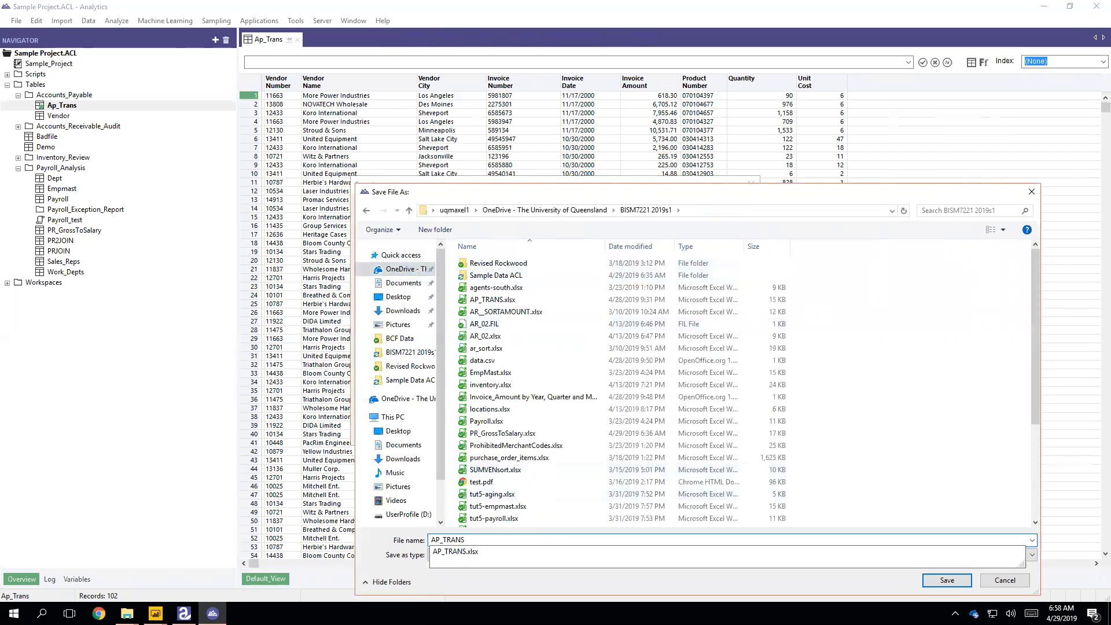
{"action": "key", "text": "Return"}
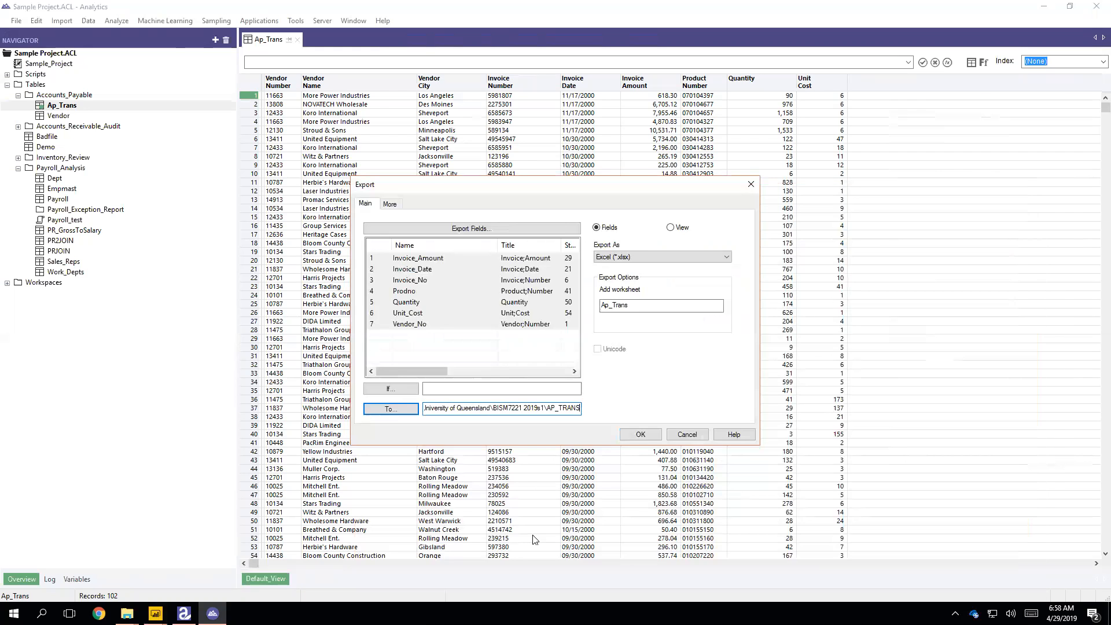
Step: Run the Ap_Trans export in Excel (*.xlsx) format, overwriting the existing AP_TRANS.xlsx file
{"action": "left_click", "coordinate": [648, 256]}
{"action": "left_click", "coordinate": [670, 377]}
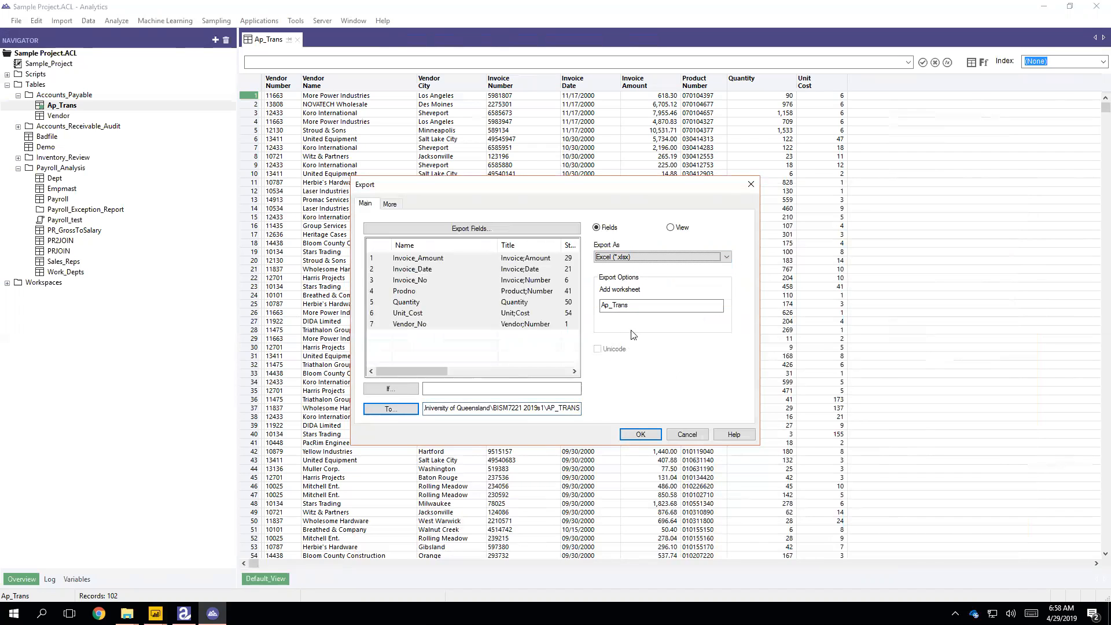
{"action": "left_click", "coordinate": [643, 434]}
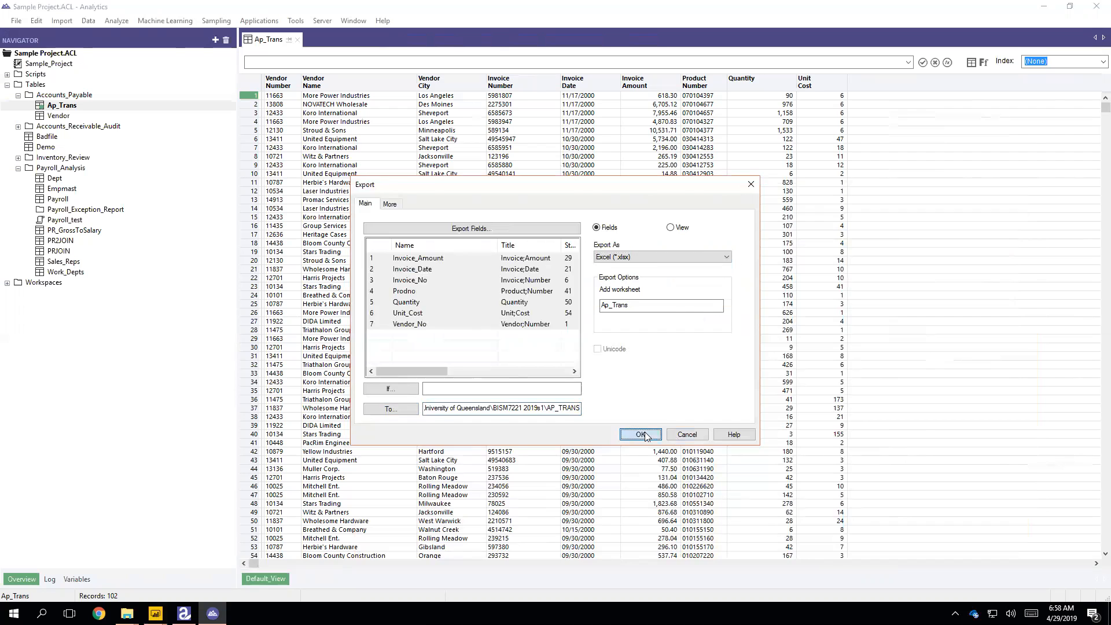
{"action": "left_click", "coordinate": [630, 363]}
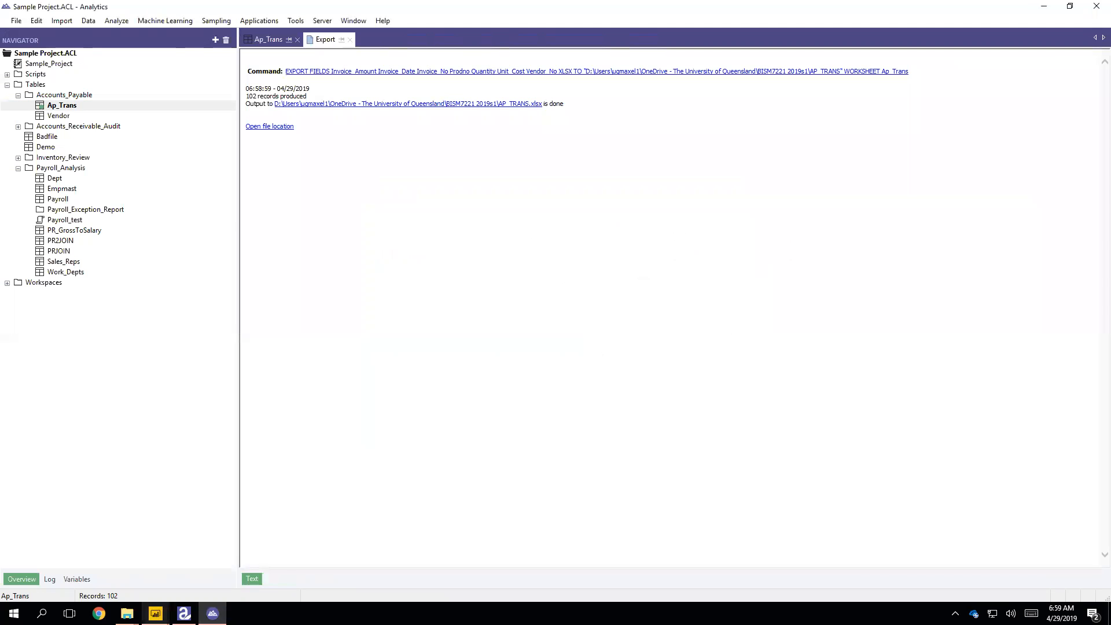
Step: Switch to the Power BI Desktop report and open AP_TRANS.xlsx as an Excel data source
{"action": "mouse_move", "coordinate": [155, 613]}
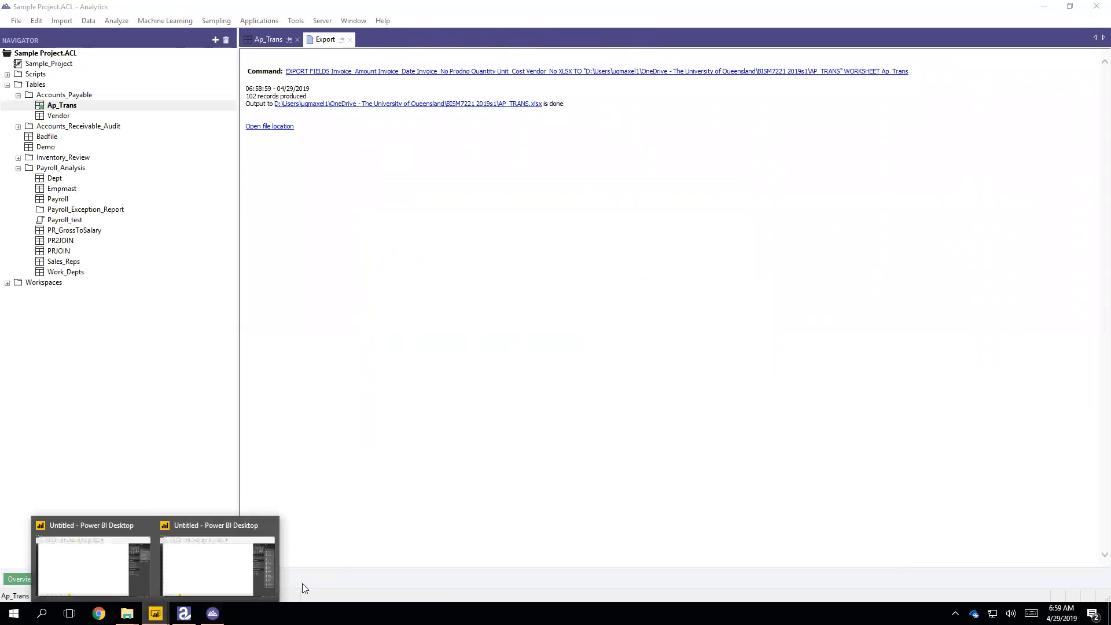
{"action": "left_click", "coordinate": [225, 584]}
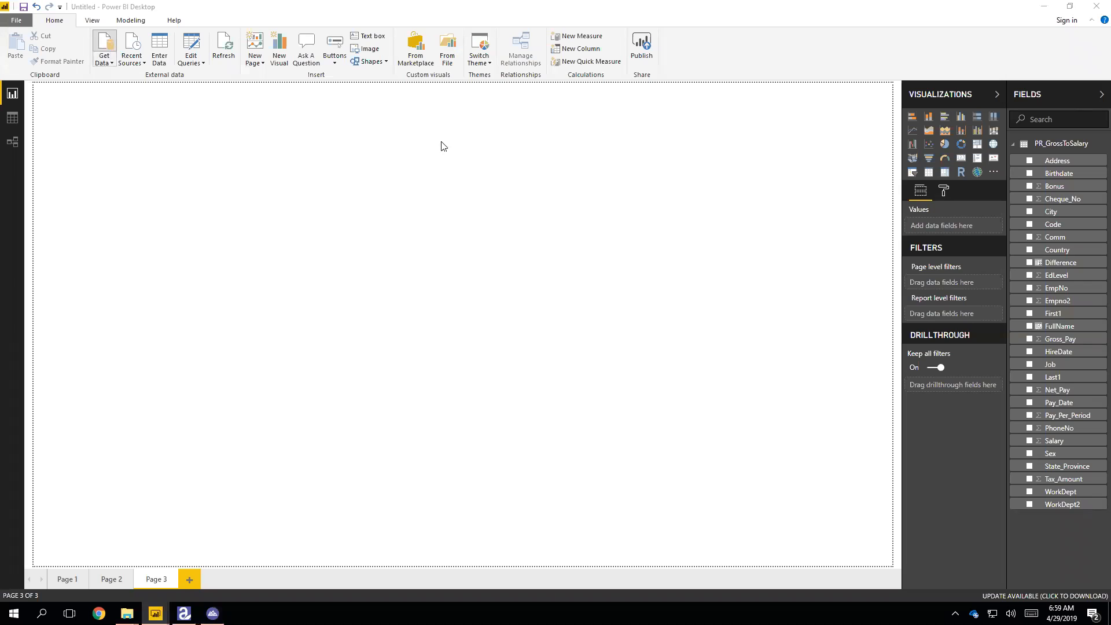
{"action": "left_click", "coordinate": [654, 468]}
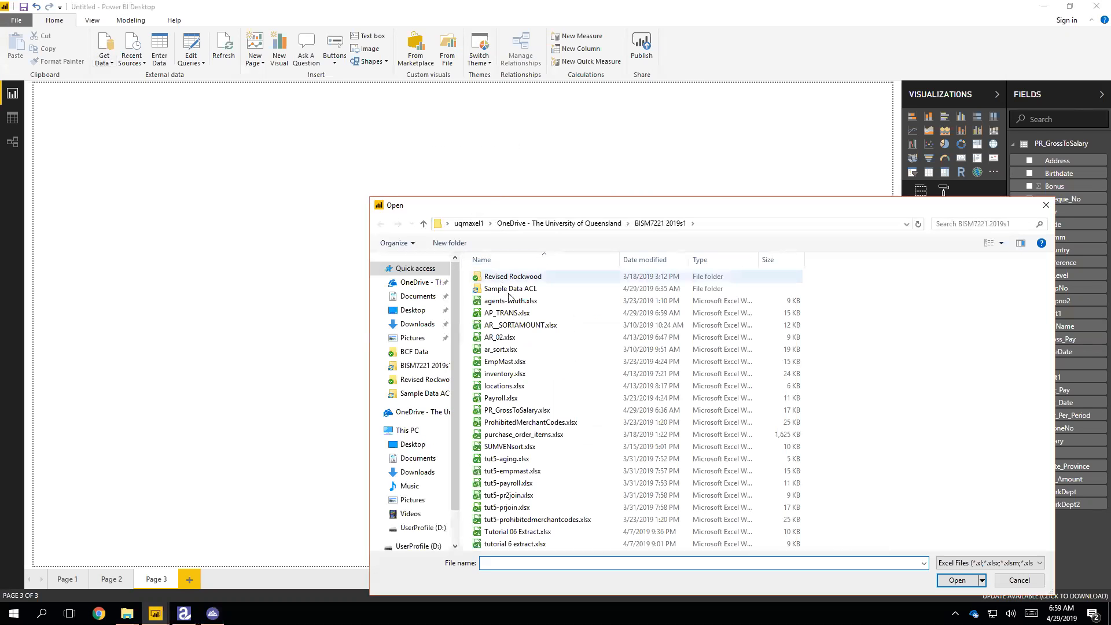
{"action": "left_click", "coordinate": [506, 315]}
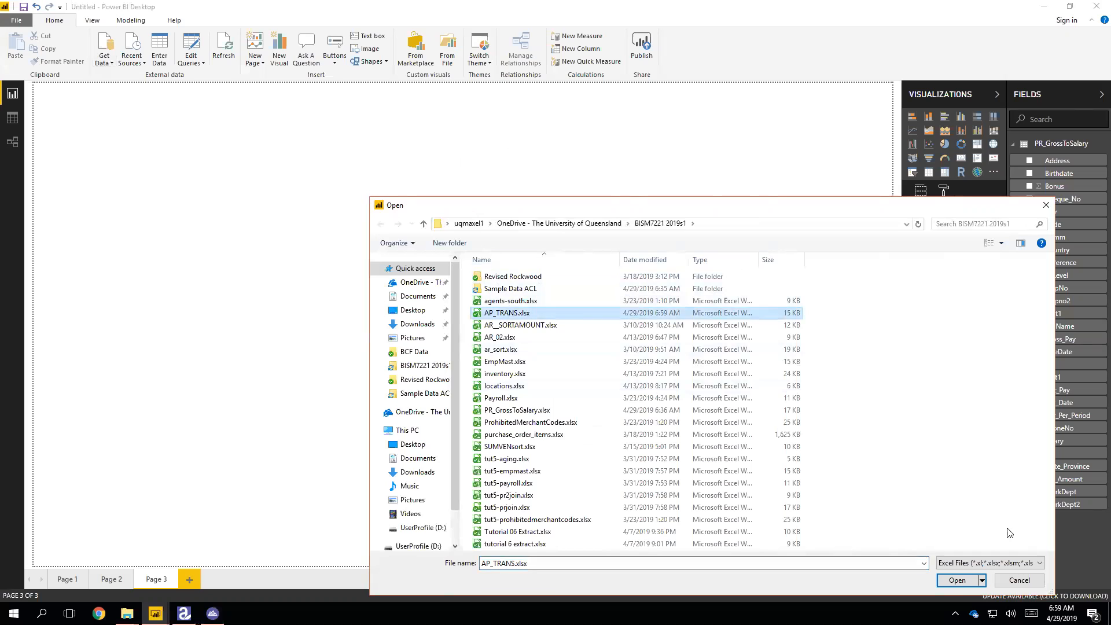
{"action": "left_click", "coordinate": [965, 582]}
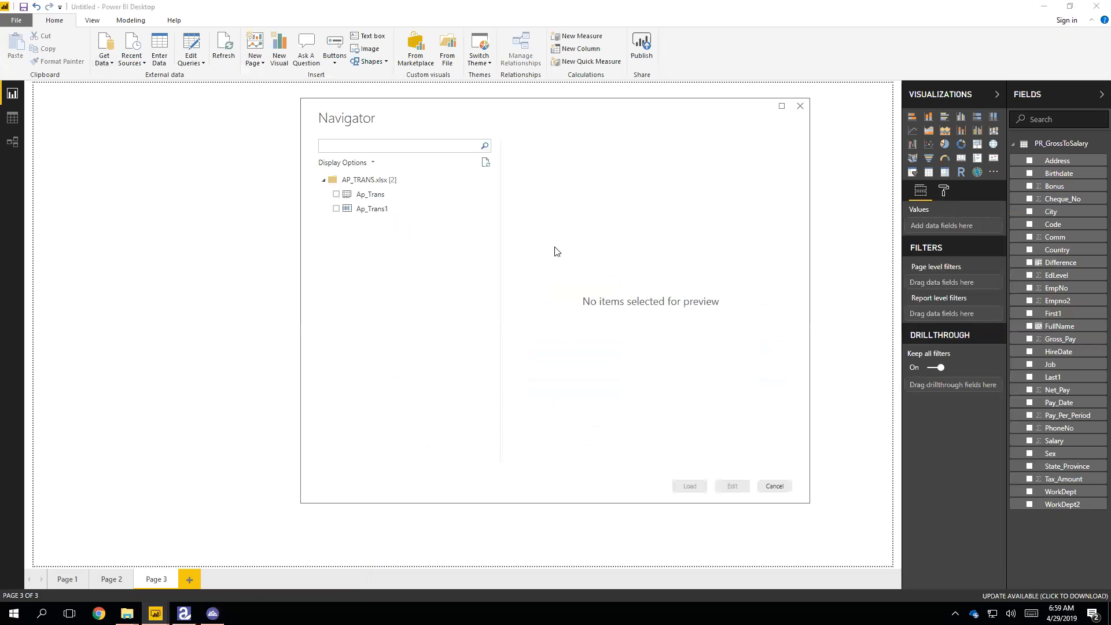
Step: Preview the Ap_Trans table of the workbook and load only that table into the report
{"action": "left_click", "coordinate": [370, 194]}
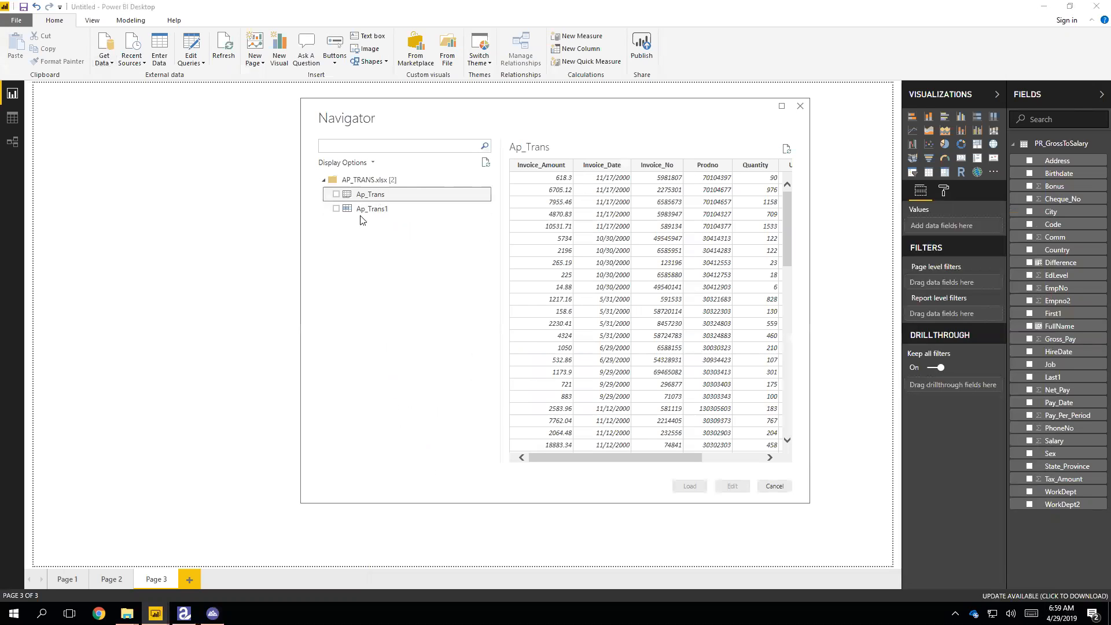
{"action": "left_click", "coordinate": [336, 195]}
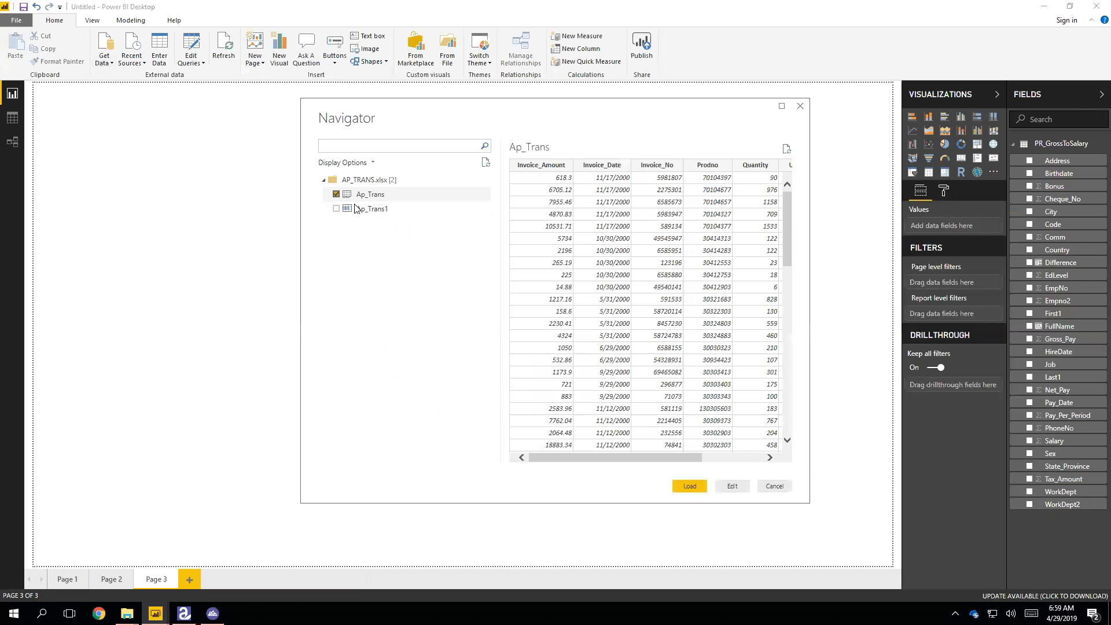
{"action": "left_click", "coordinate": [690, 485]}
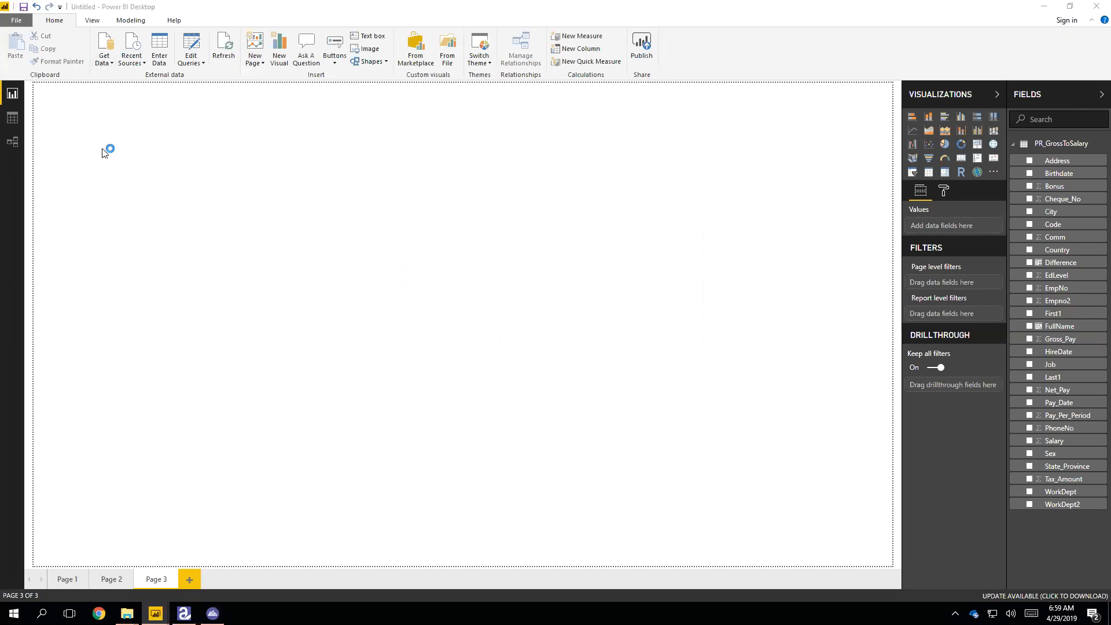
Step: Examine the imported Ap_Trans records in the data view, with the PR_GrossToSalary field list collapsed
{"action": "left_click", "coordinate": [13, 120]}
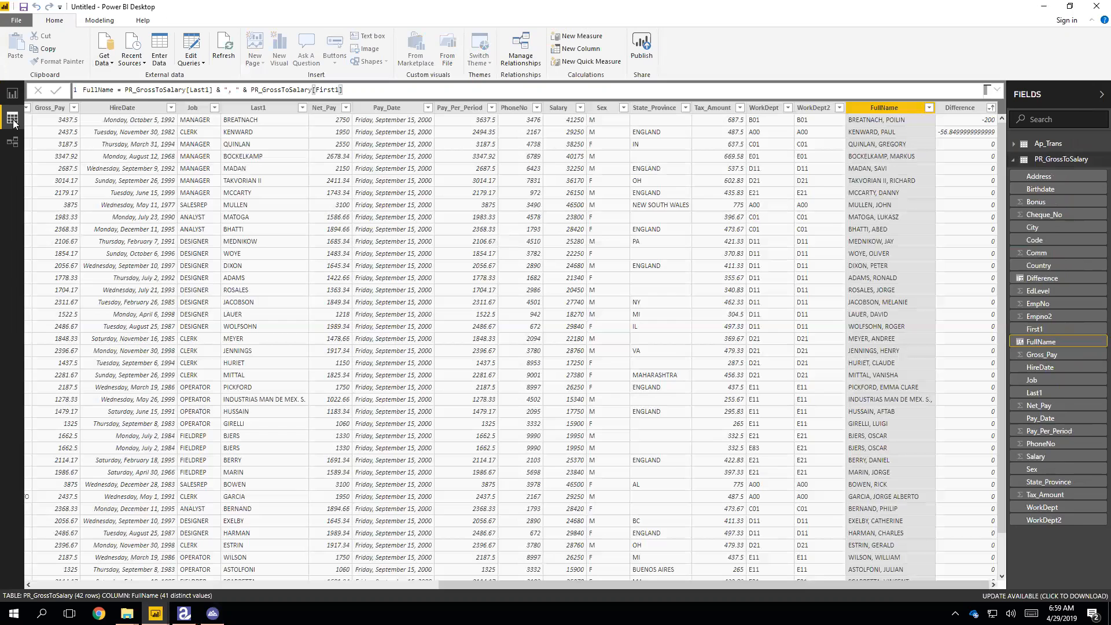
{"action": "left_click", "coordinate": [1014, 158]}
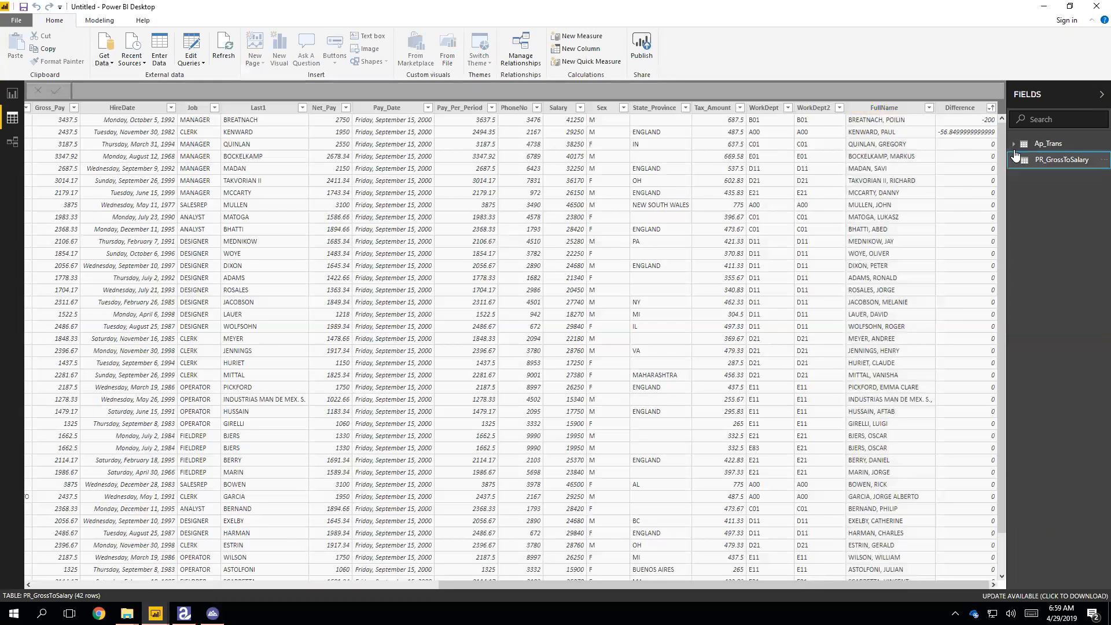
{"action": "left_click", "coordinate": [1037, 145]}
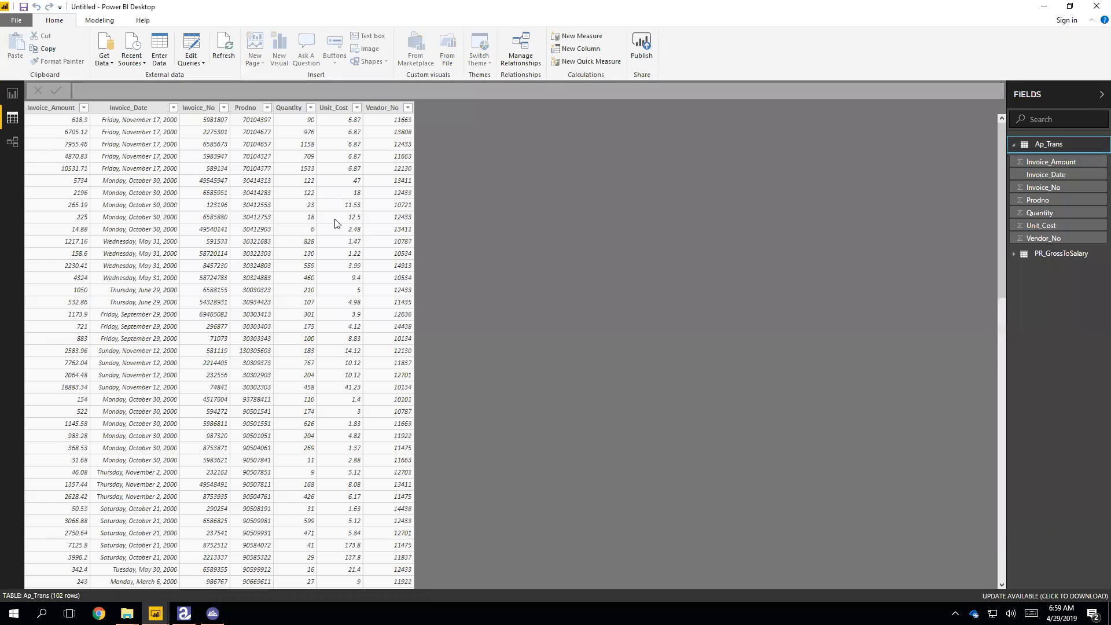
{"action": "scroll", "coordinate": [344, 228], "scroll_direction": "down", "scroll_amount": 12}
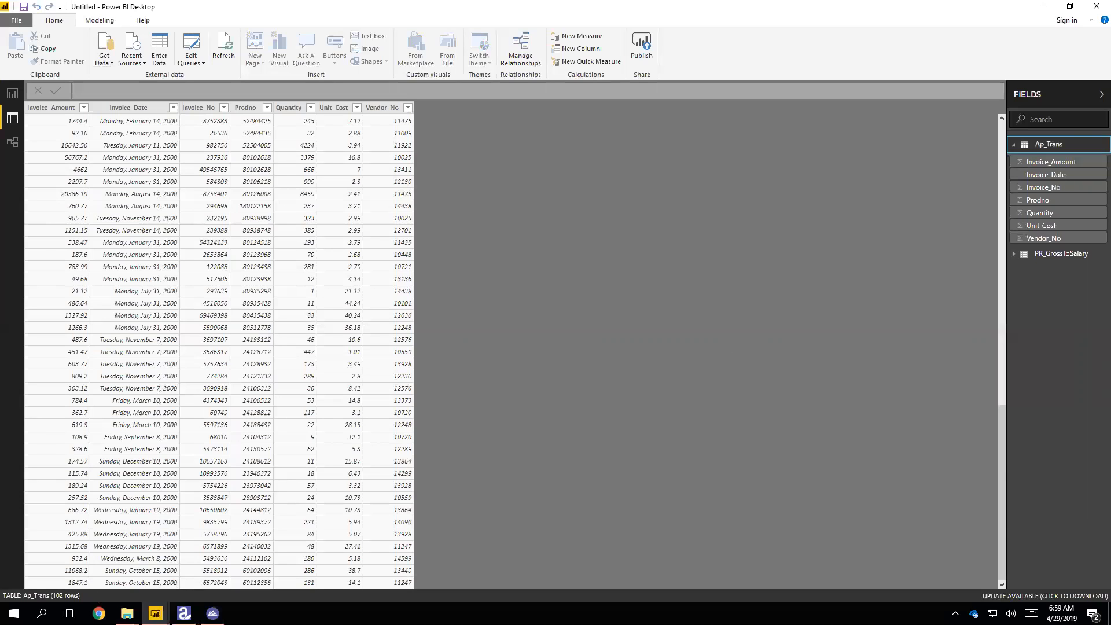
Step: Add an empty treemap visual to Page 3 of the report and enlarge it to fill most of the canvas
{"action": "left_click", "coordinate": [12, 93]}
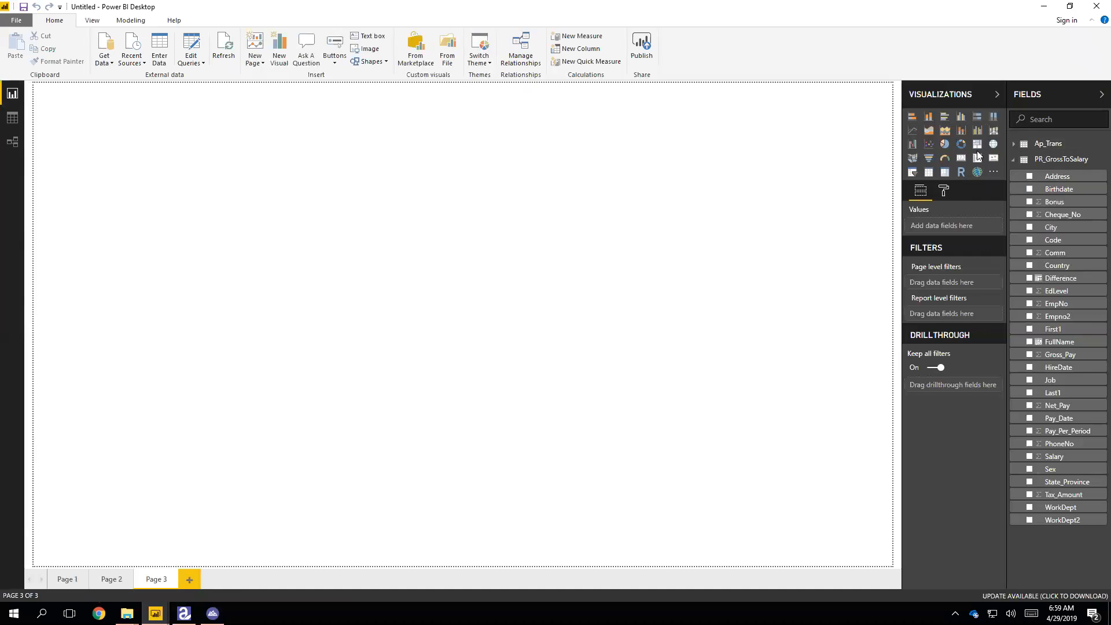
{"action": "left_click", "coordinate": [977, 146]}
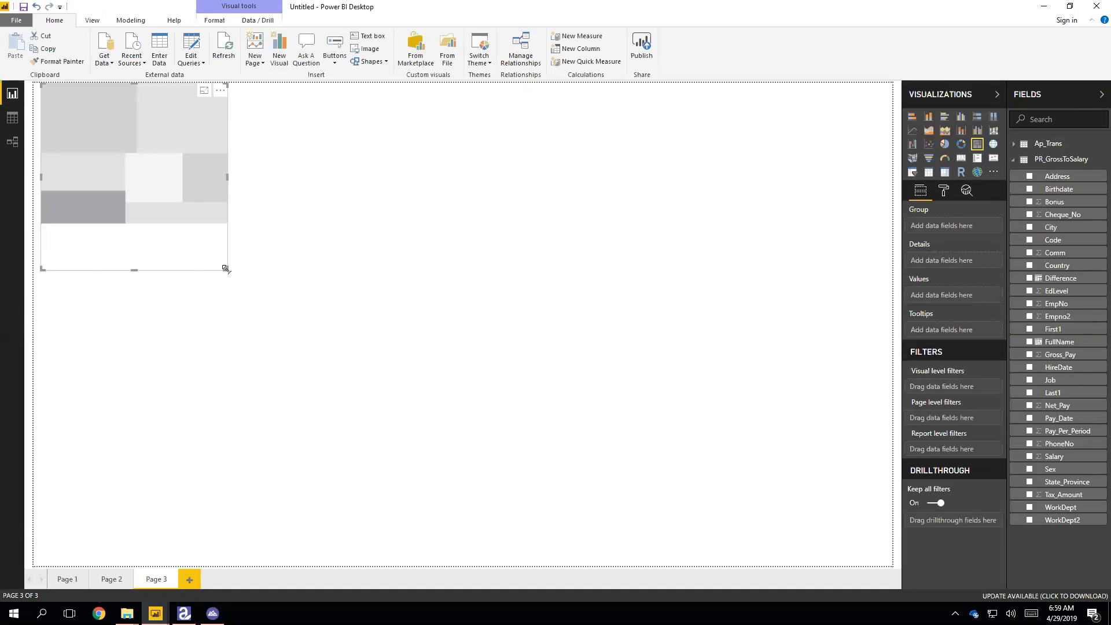
{"action": "left_click_drag", "start_coordinate": [229, 272], "coordinate": [270, 286]}
{"action": "left_click_drag", "start_coordinate": [359, 324], "coordinate": [699, 459]}
{"action": "left_click", "coordinate": [796, 441]}
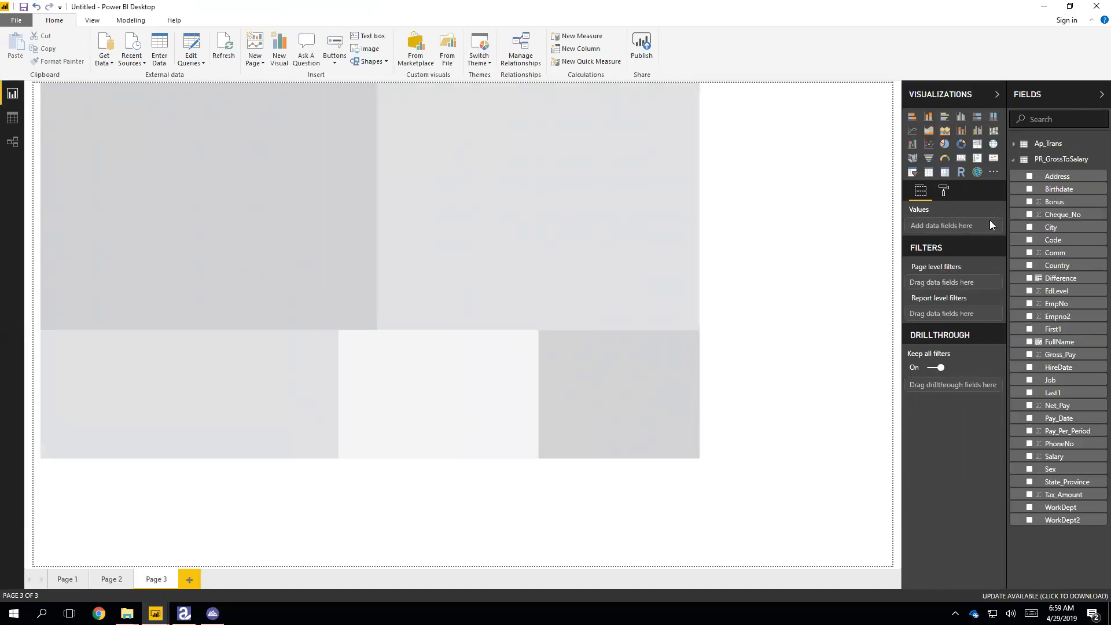
Step: Group the treemap by the Invoice_Date field of the Ap_Trans table
{"action": "left_click", "coordinate": [657, 186]}
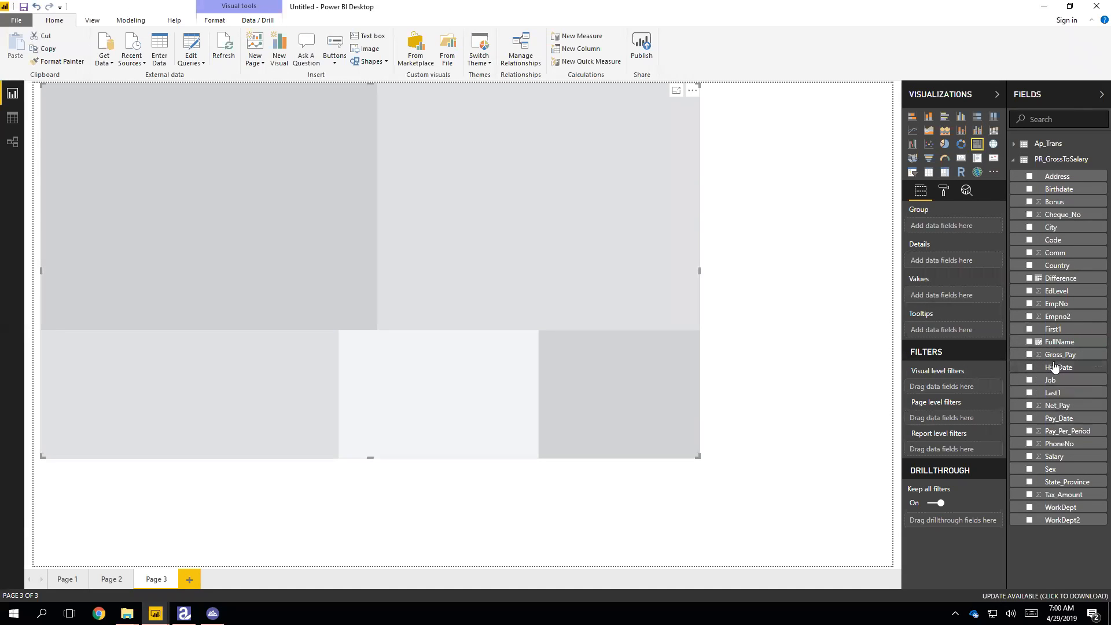
{"action": "left_click", "coordinate": [1043, 157]}
{"action": "left_click", "coordinate": [1019, 143]}
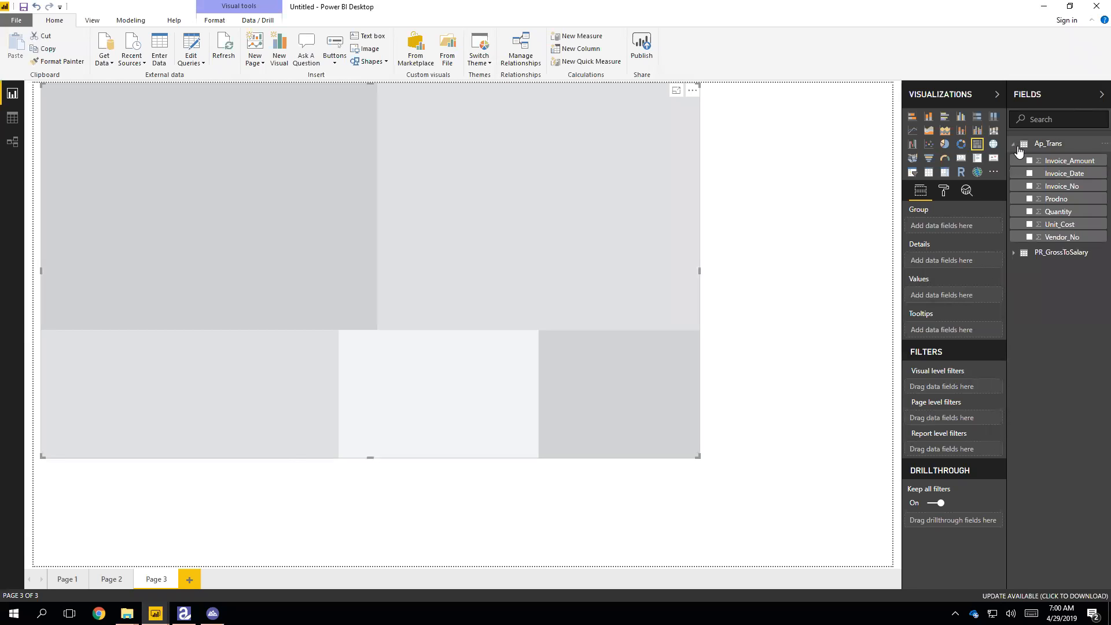
{"action": "left_click_drag", "start_coordinate": [1057, 175], "coordinate": [954, 221]}
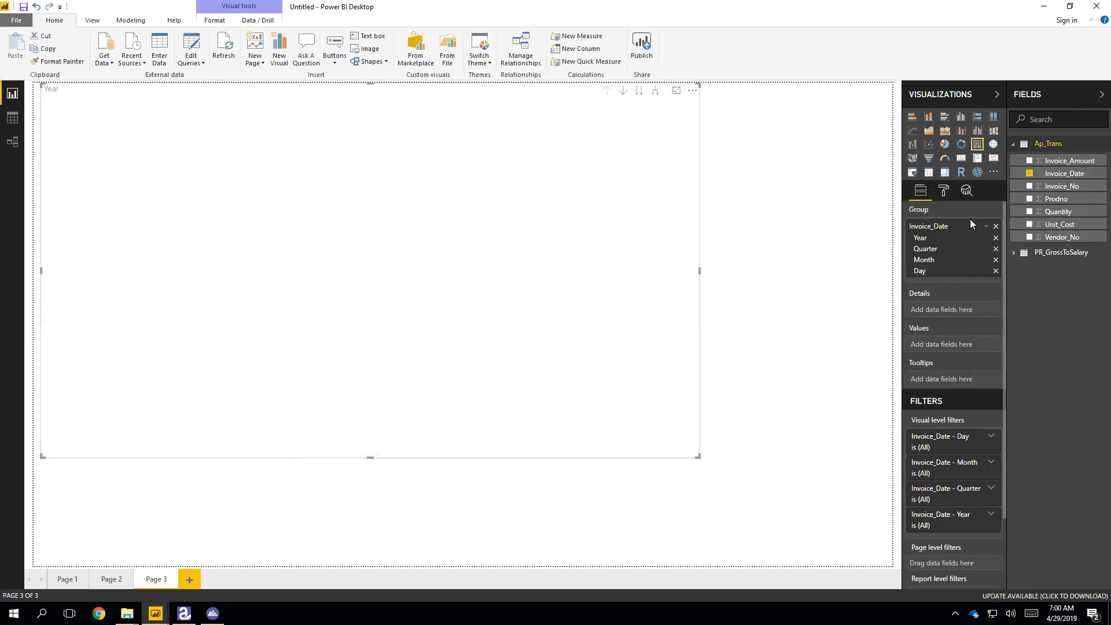
Step: Size the treemap by the Invoice_Amount field and turn on its drill-down mode
{"action": "left_click_drag", "start_coordinate": [1063, 166], "coordinate": [968, 345]}
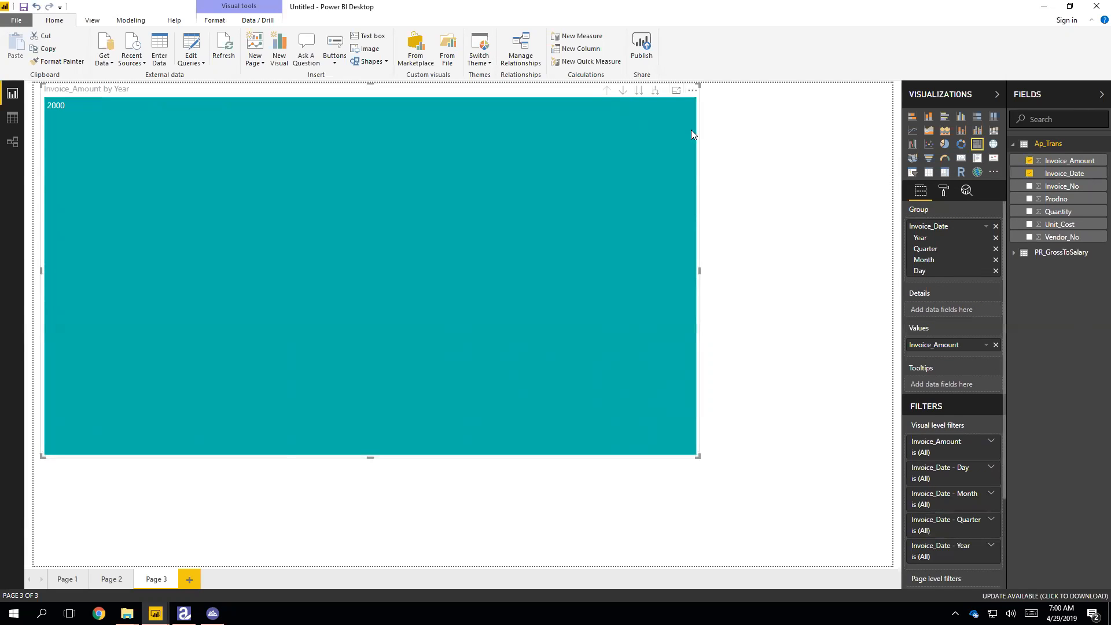
{"action": "left_click", "coordinate": [622, 92]}
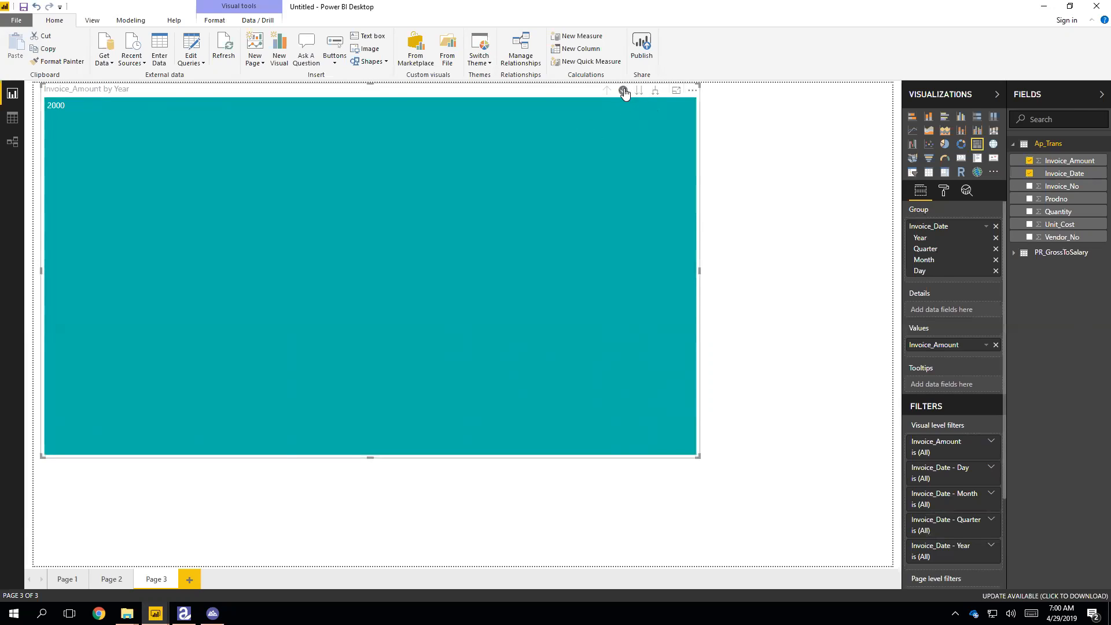
Step: Drill down through 2000, Qtr 4 and November to the daily invoice amounts, and drill back up to the year level
{"action": "left_click", "coordinate": [573, 124]}
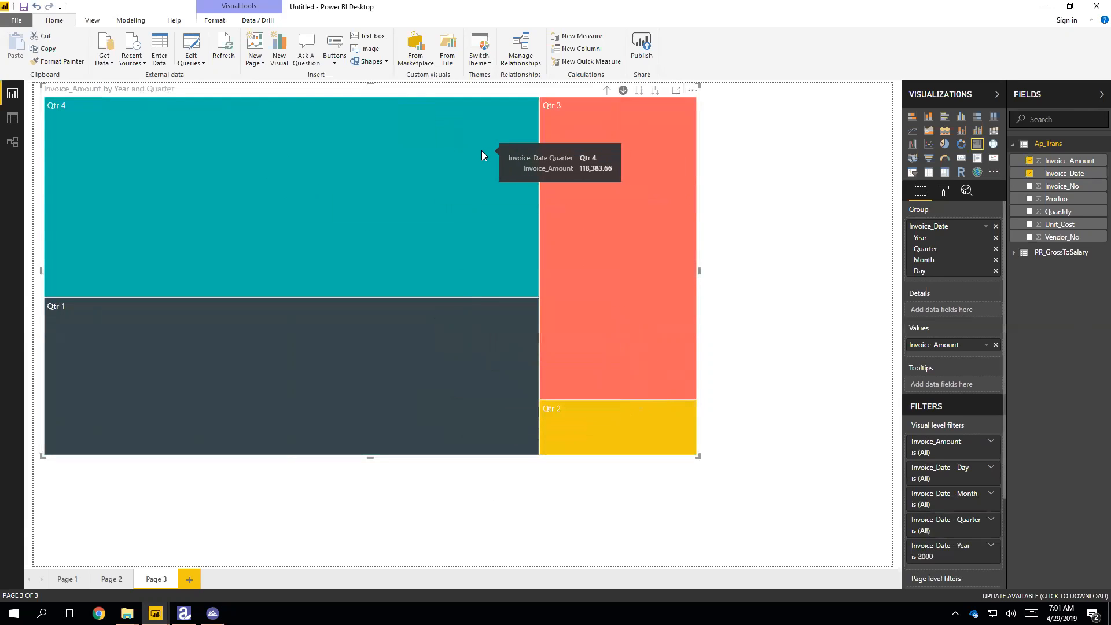
{"action": "left_click", "coordinate": [419, 151]}
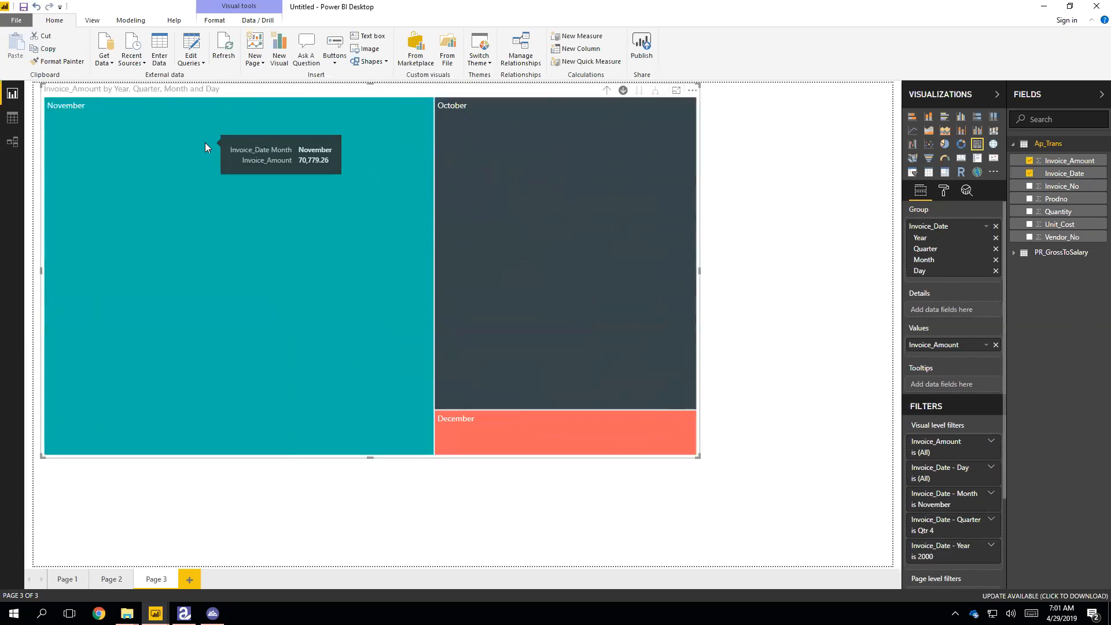
{"action": "left_click", "coordinate": [205, 142]}
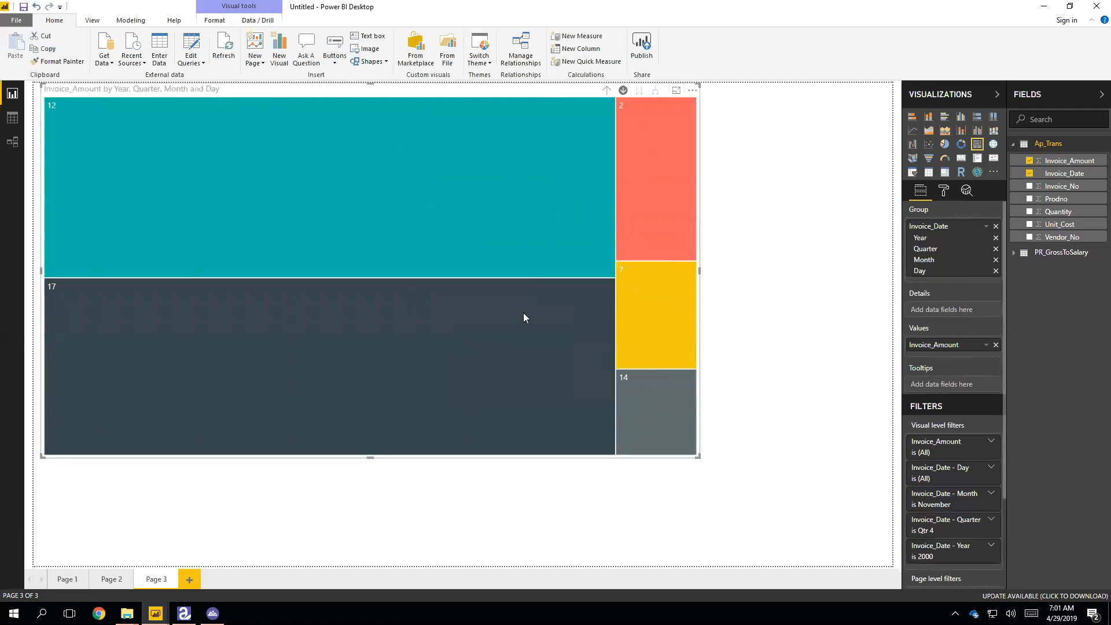
{"action": "left_click", "coordinate": [606, 91]}
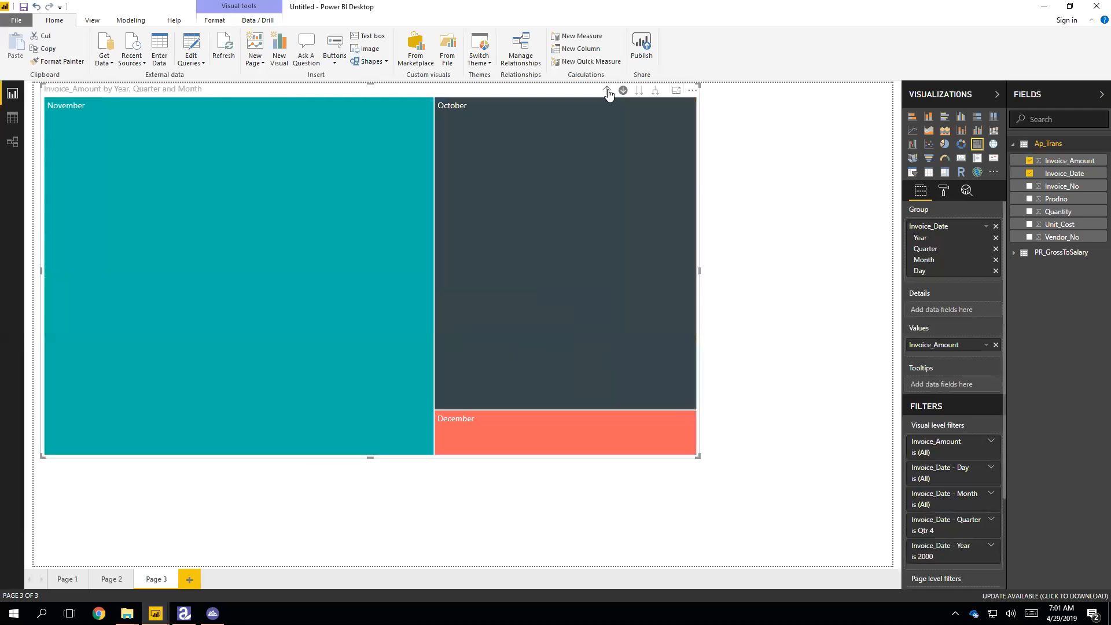
{"action": "left_click", "coordinate": [606, 90]}
{"action": "left_click", "coordinate": [607, 91]}
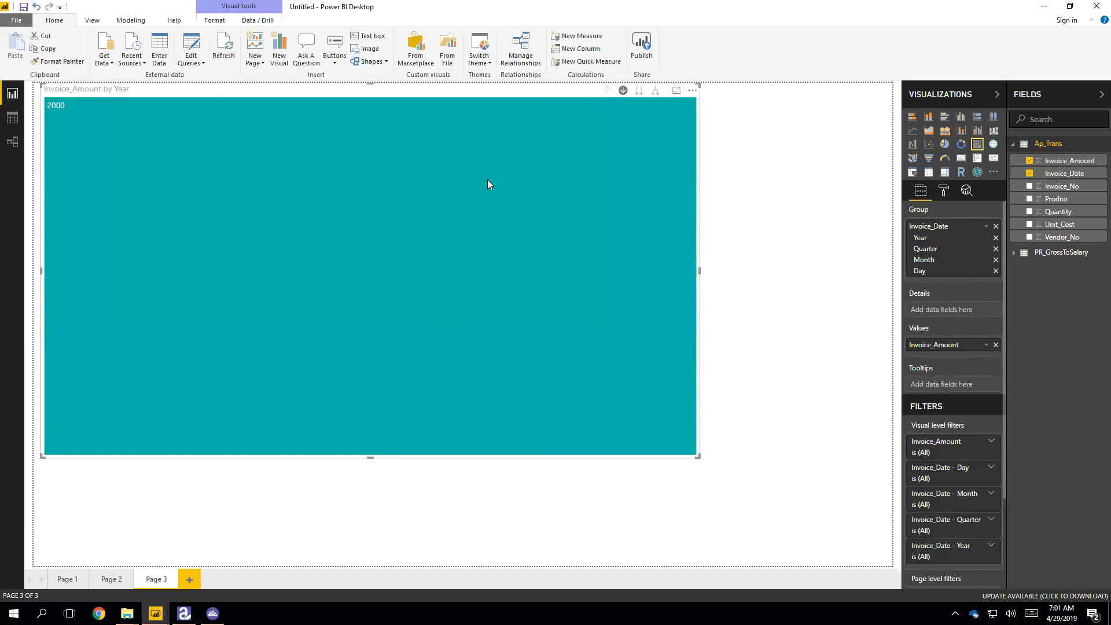
Step: Drill down through 2000, Qtr 2 and May to the daily invoice amounts, and return to the year level
{"action": "left_click", "coordinate": [560, 224]}
{"action": "left_click", "coordinate": [630, 417]}
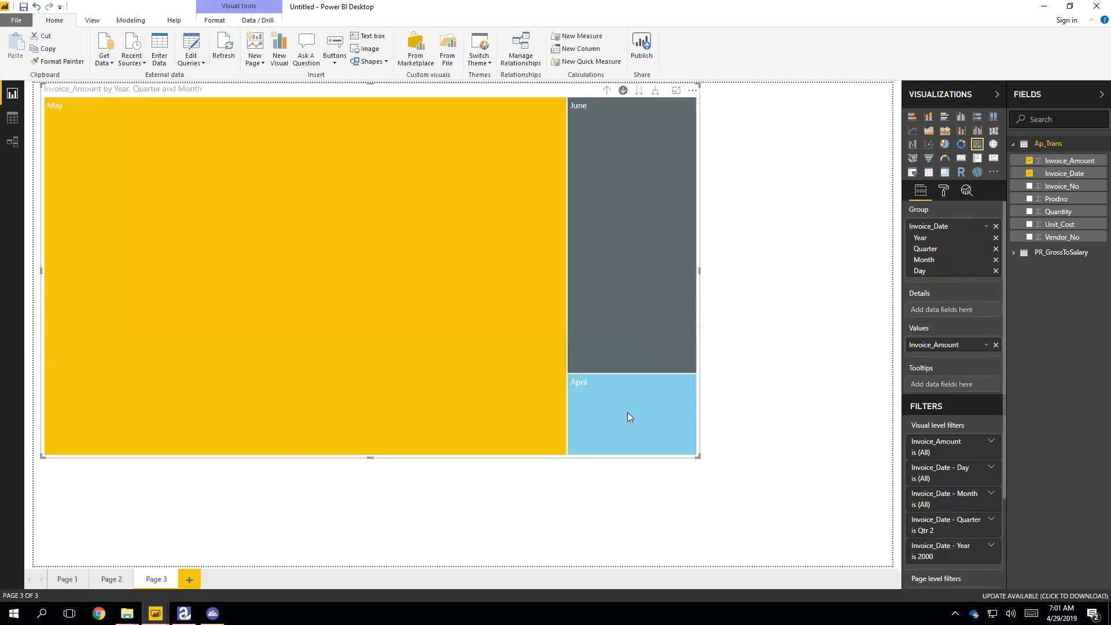
{"action": "left_click", "coordinate": [452, 247]}
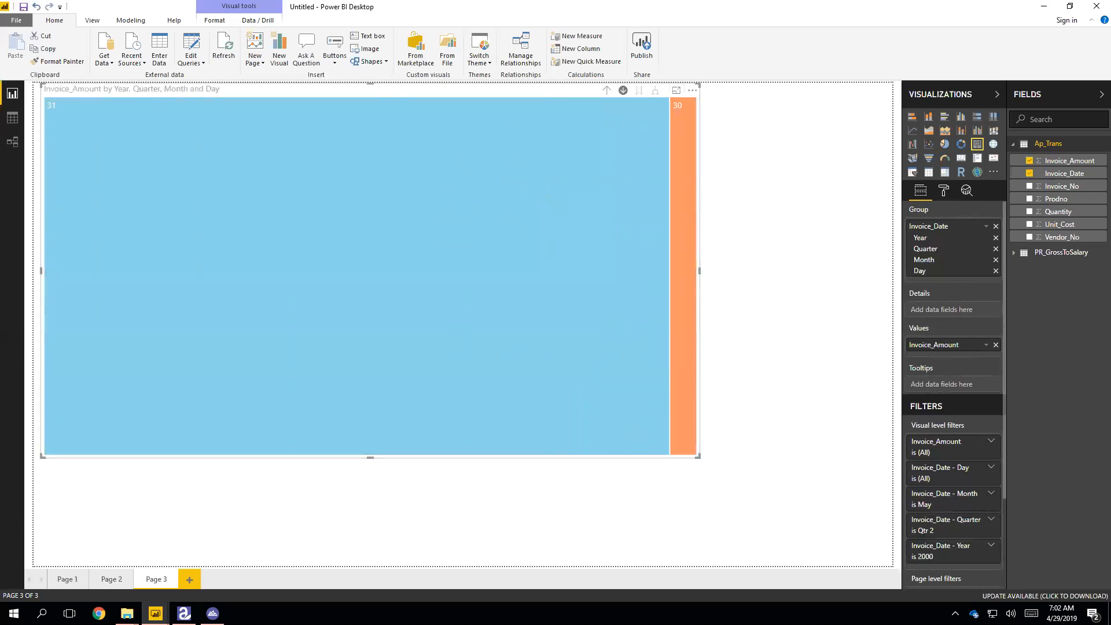
{"action": "double_click", "coordinate": [610, 90]}
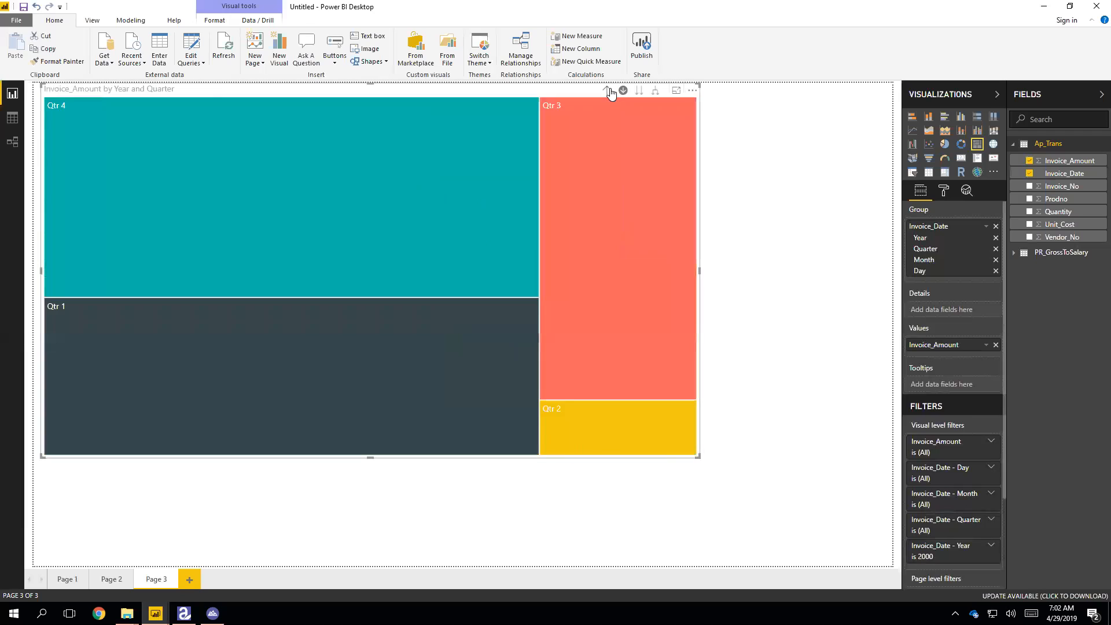
{"action": "left_click", "coordinate": [609, 91]}
Step: Drill into the days of November in Qtr 4 of 2000 once more, and go back up to the year level
{"action": "left_click", "coordinate": [479, 151]}
{"action": "left_click", "coordinate": [101, 152]}
{"action": "left_click", "coordinate": [162, 165]}
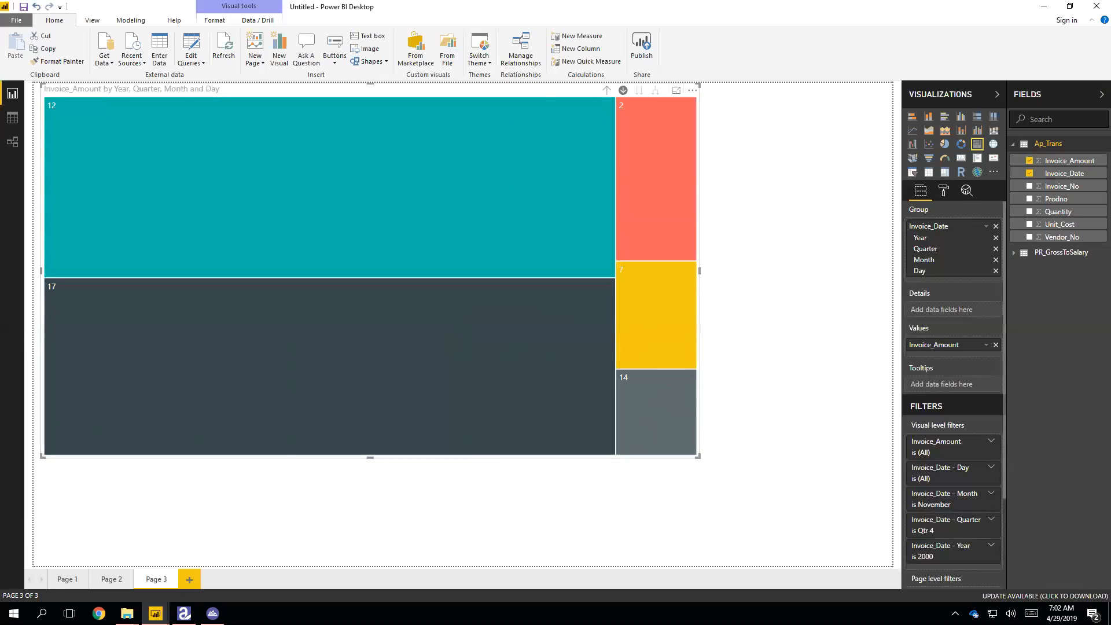
{"action": "left_click", "coordinate": [606, 91]}
{"action": "left_click", "coordinate": [606, 91]}
{"action": "left_click", "coordinate": [606, 90]}
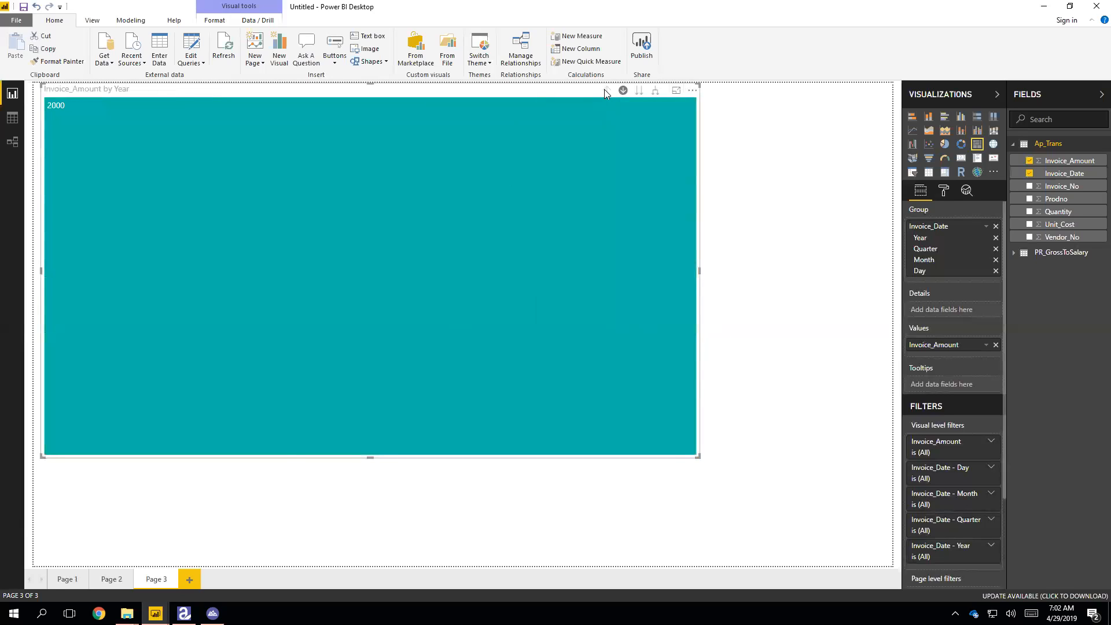
Step: Move the whole treemap to the next hierarchy levels, quarter and month, and compare the January and November invoice amounts
{"action": "left_click", "coordinate": [638, 96]}
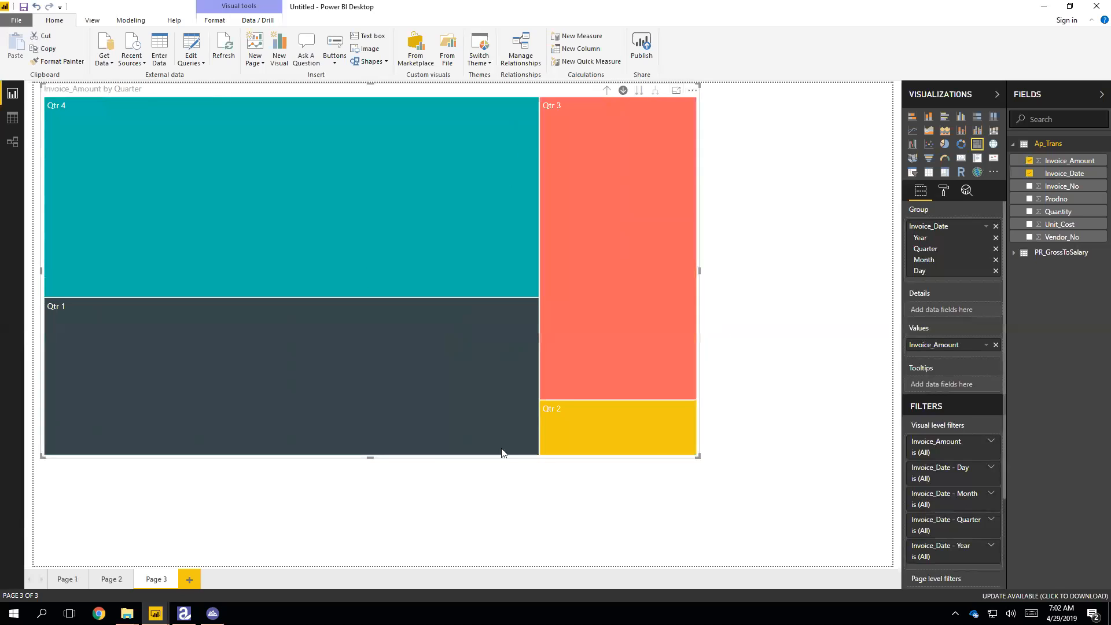
{"action": "left_click", "coordinate": [639, 93]}
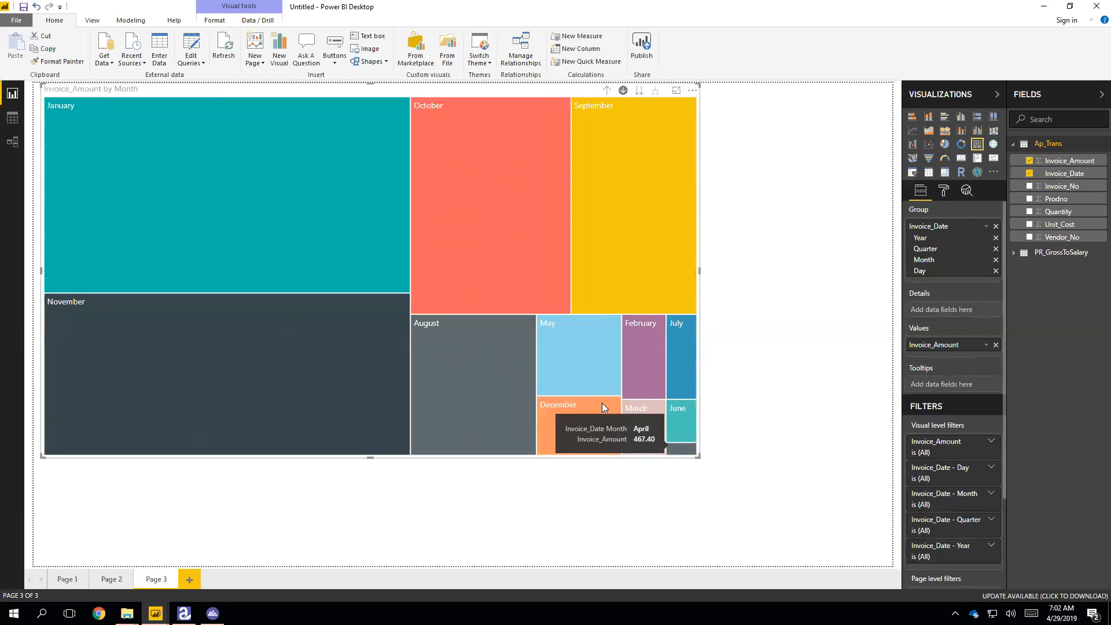
{"action": "mouse_move", "coordinate": [350, 316]}
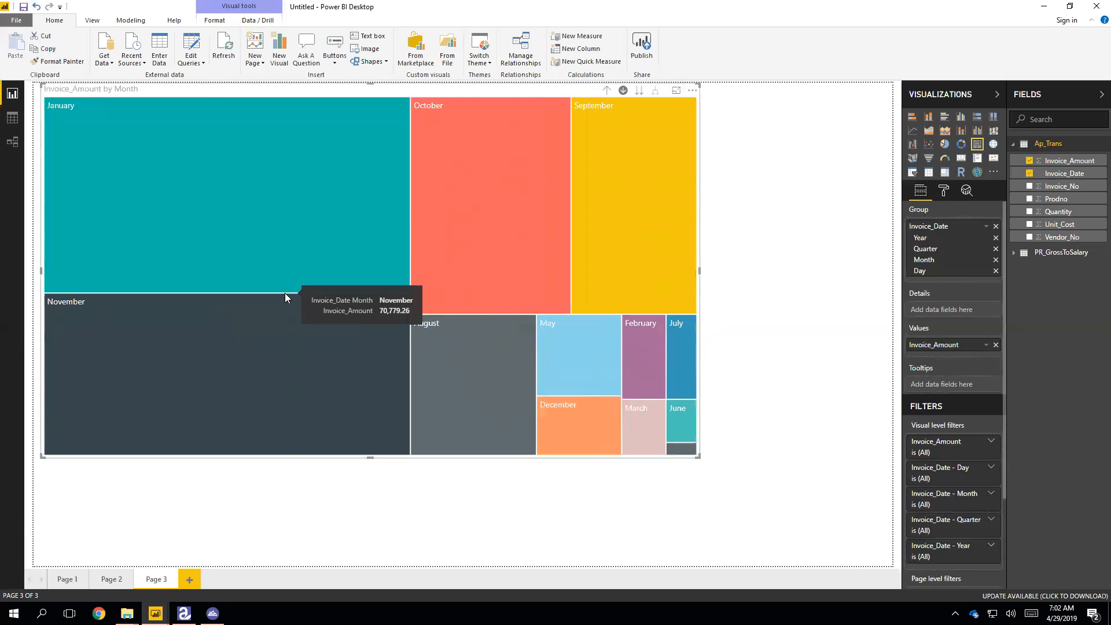
{"action": "mouse_move", "coordinate": [282, 232]}
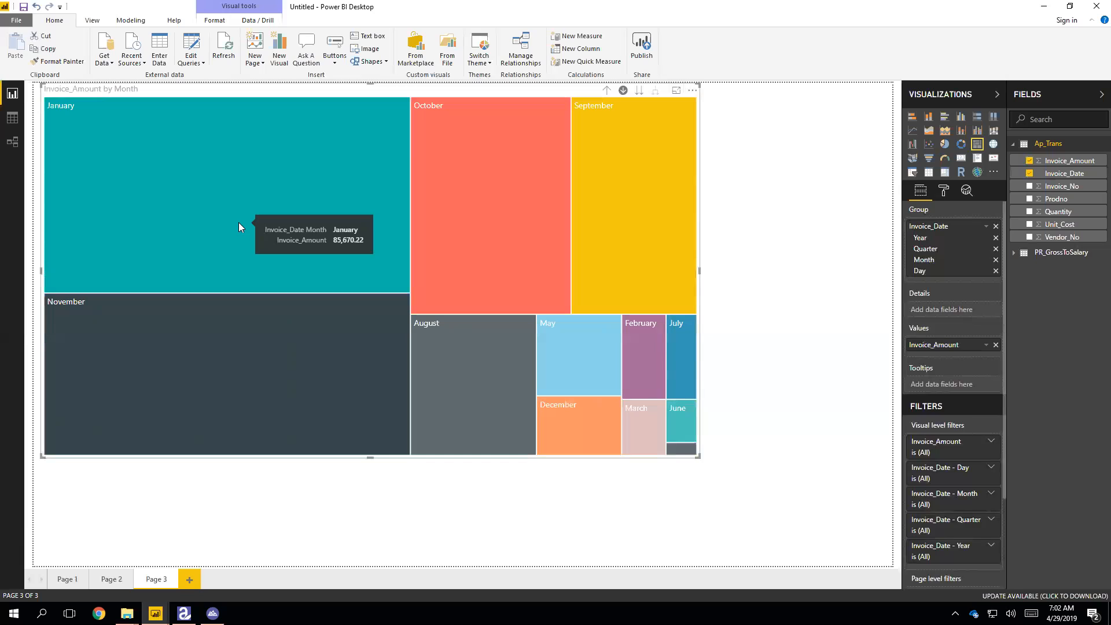
{"action": "mouse_move", "coordinate": [205, 311]}
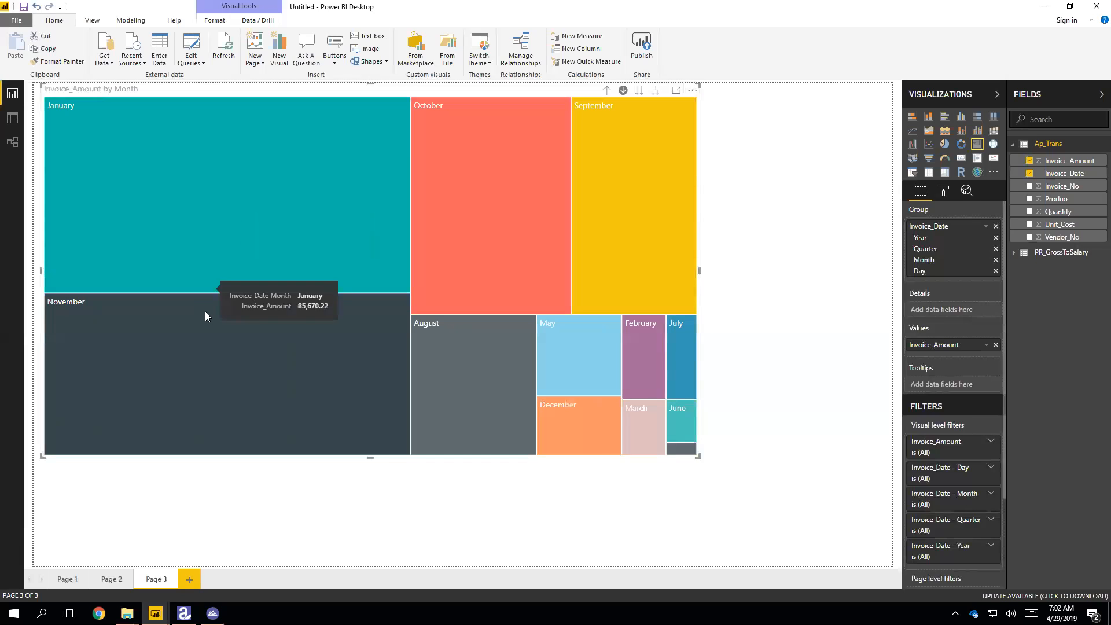
Step: Drill into January to inspect its daily invoice amounts, and drill back up to the year level
{"action": "left_click", "coordinate": [219, 243]}
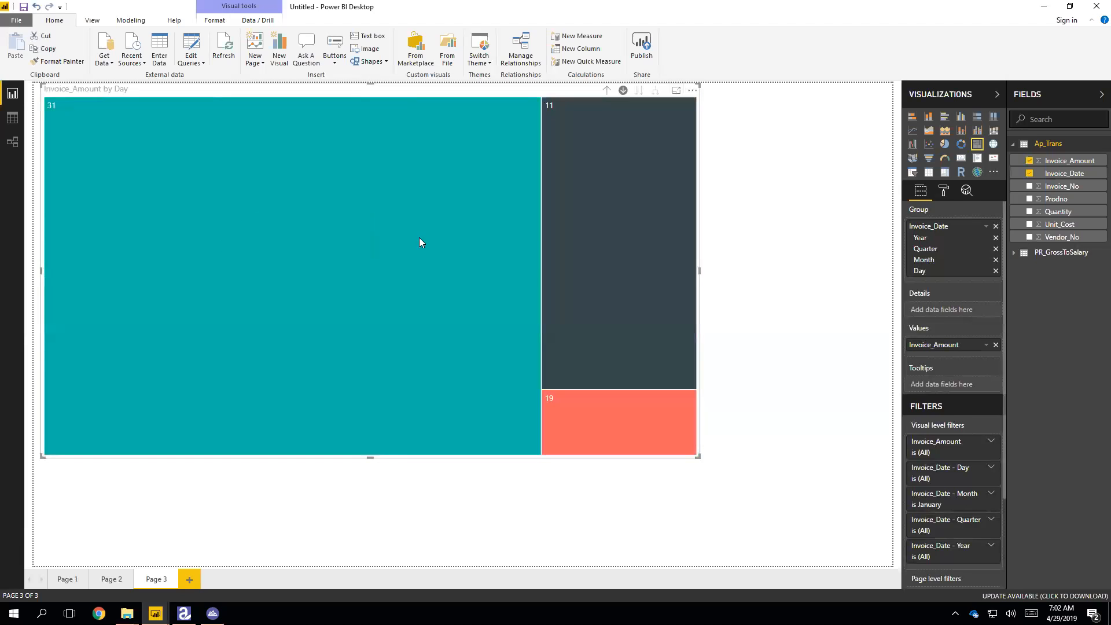
{"action": "mouse_move", "coordinate": [445, 252]}
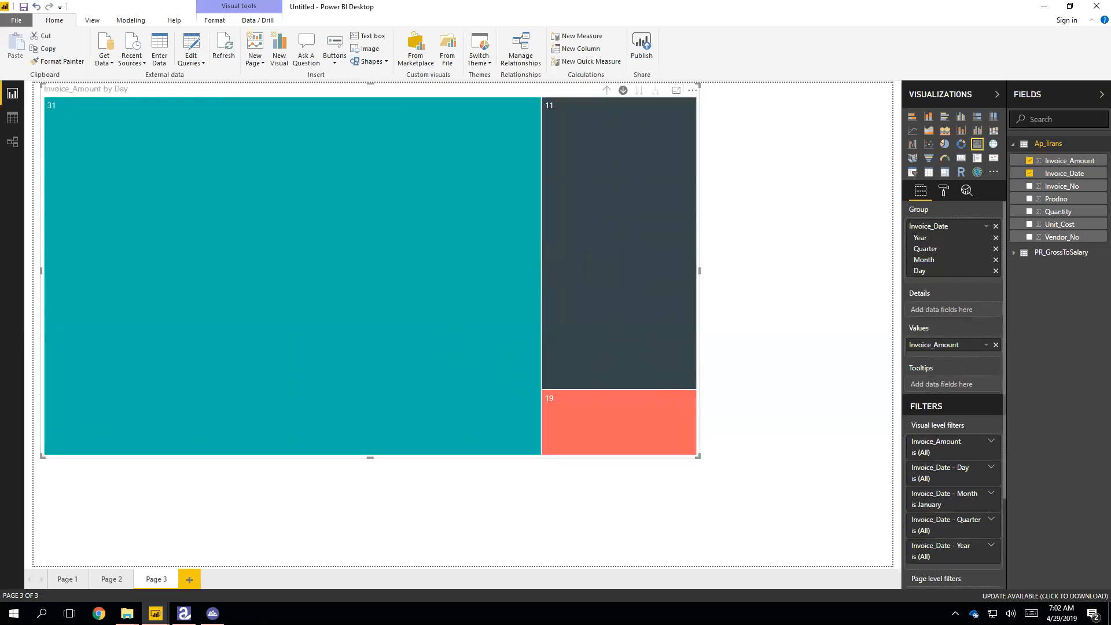
{"action": "left_click", "coordinate": [607, 90]}
{"action": "left_click", "coordinate": [607, 91]}
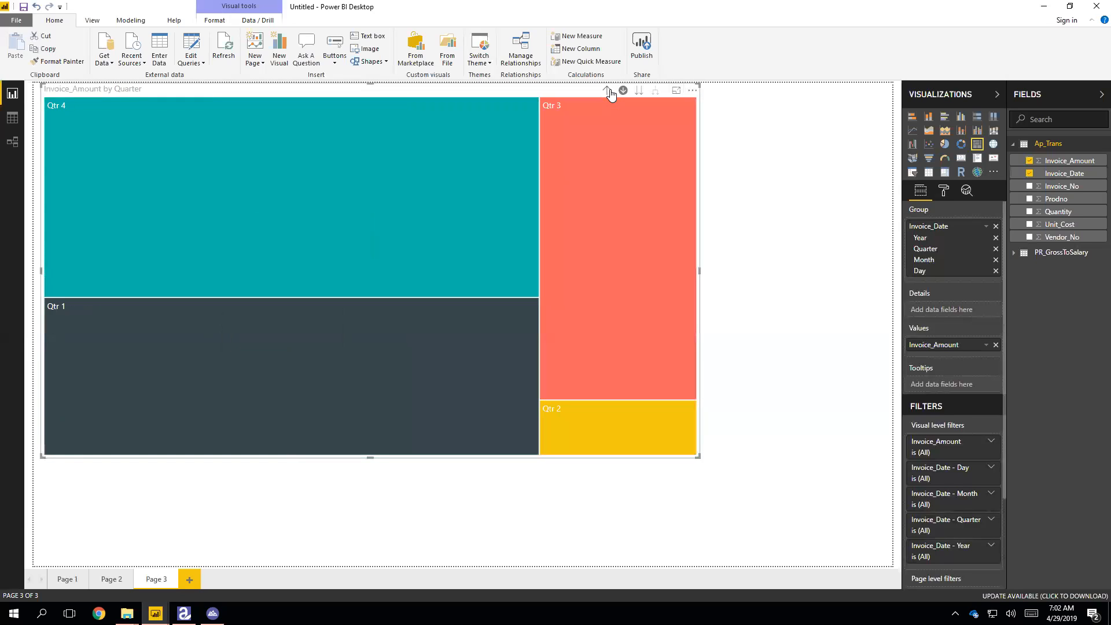
{"action": "left_click", "coordinate": [607, 92]}
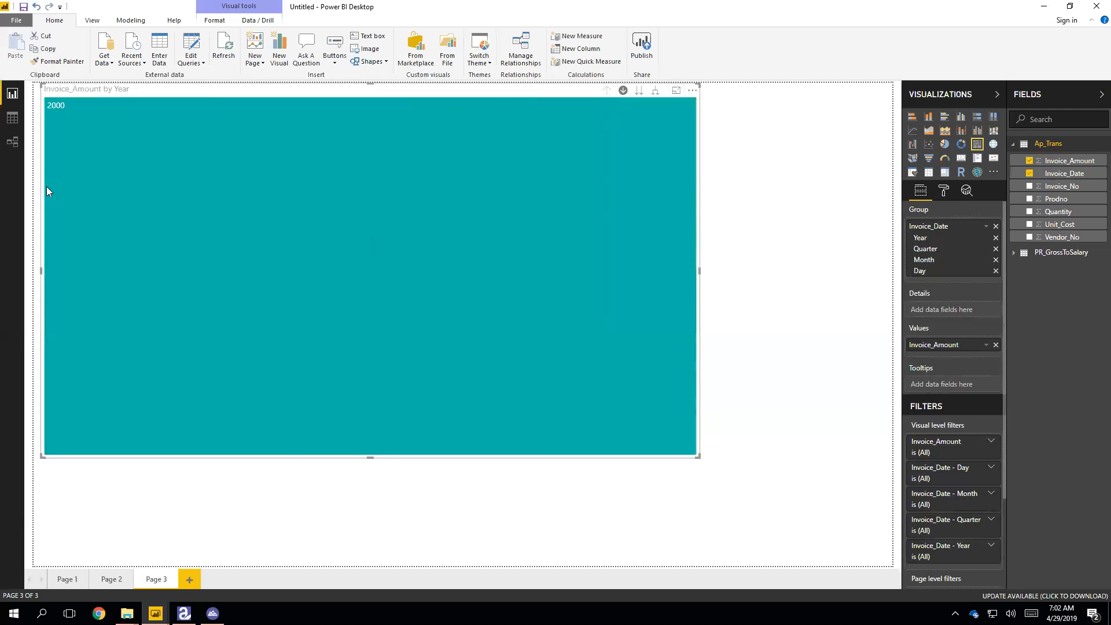
Step: Step the whole treemap through the quarter, month and day levels, and drill back up to the year level
{"action": "left_click", "coordinate": [639, 91]}
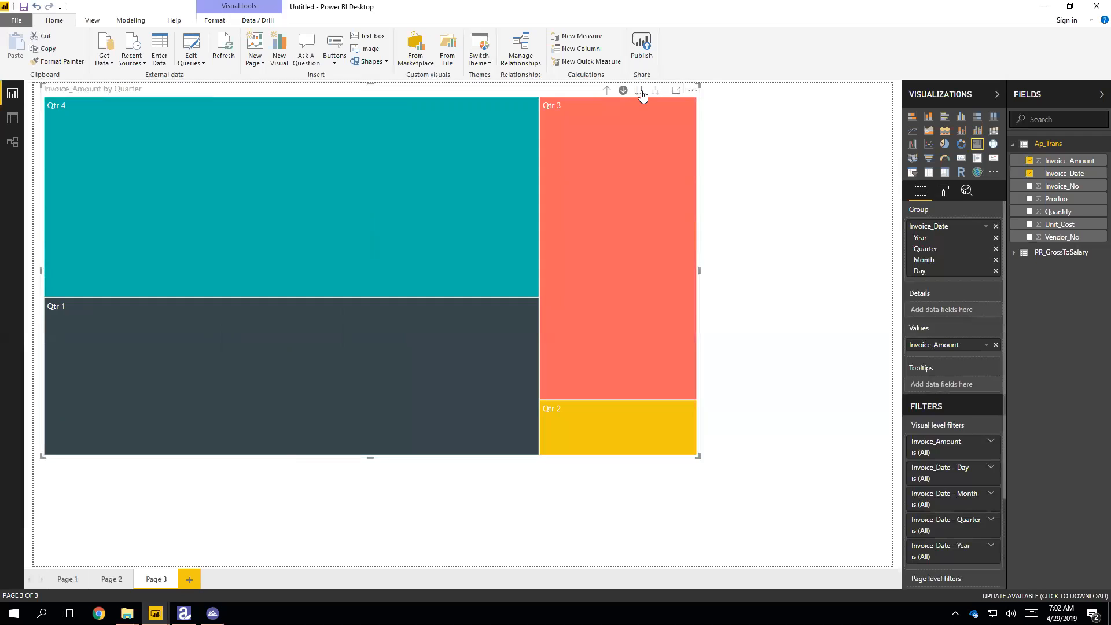
{"action": "left_click", "coordinate": [639, 90]}
{"action": "left_click", "coordinate": [639, 91]}
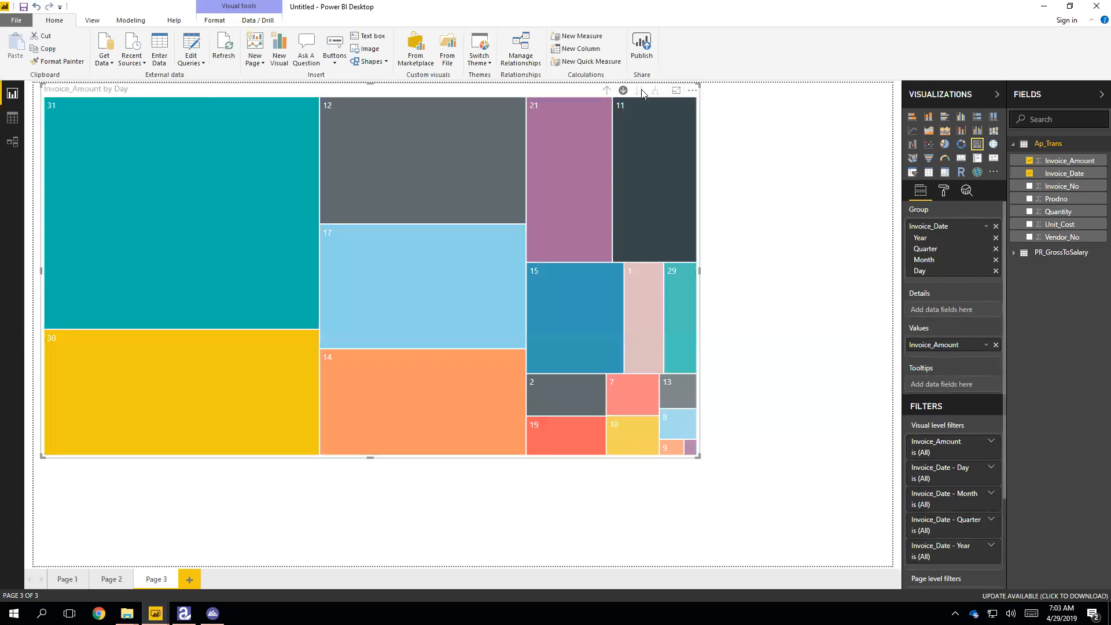
{"action": "left_click", "coordinate": [606, 90]}
{"action": "left_click", "coordinate": [607, 90]}
{"action": "left_click", "coordinate": [606, 90]}
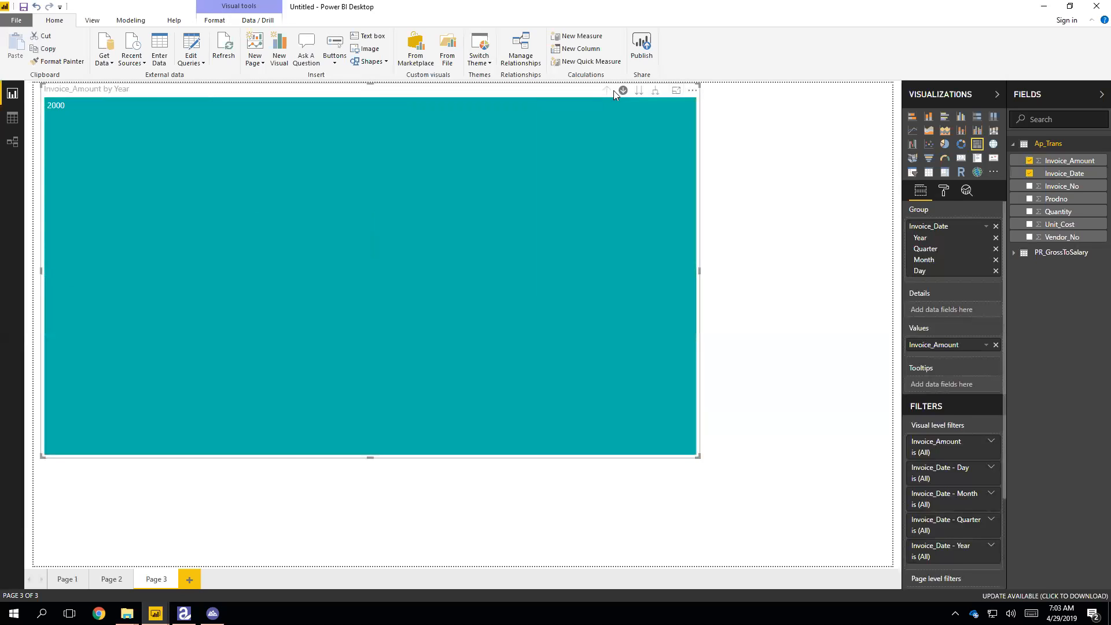
Step: Expand the whole date hierarchy down to combined year, quarter, month and day labels, and drill back up to the year level
{"action": "left_click", "coordinate": [656, 92]}
{"action": "left_click", "coordinate": [657, 92]}
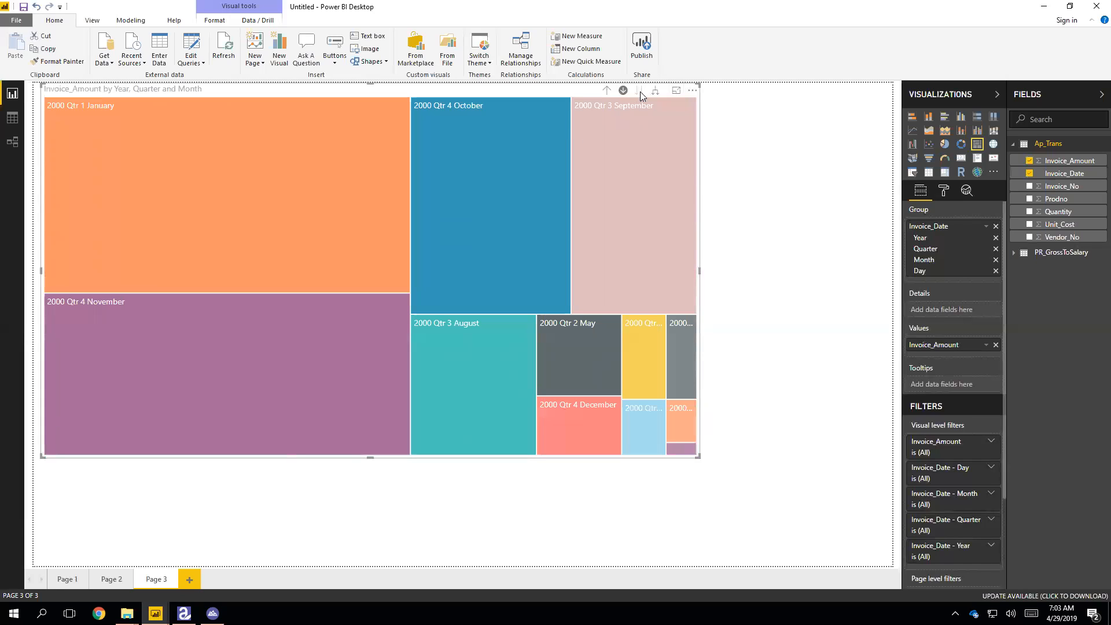
{"action": "left_click", "coordinate": [656, 92]}
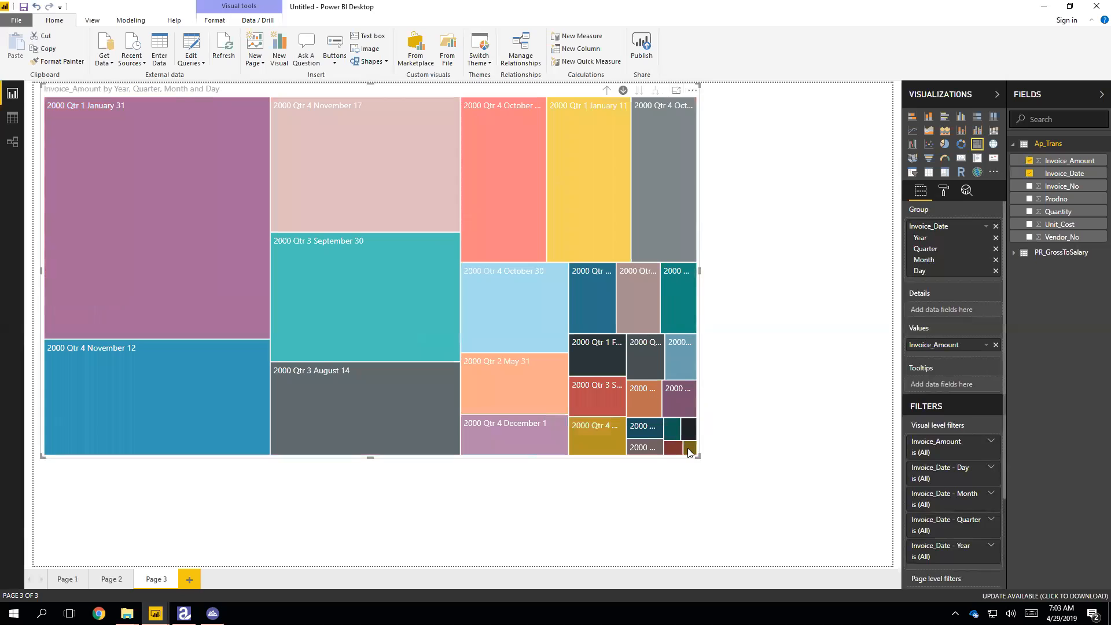
{"action": "mouse_move", "coordinate": [688, 448]}
{"action": "left_click", "coordinate": [606, 91]}
{"action": "left_click", "coordinate": [606, 90]}
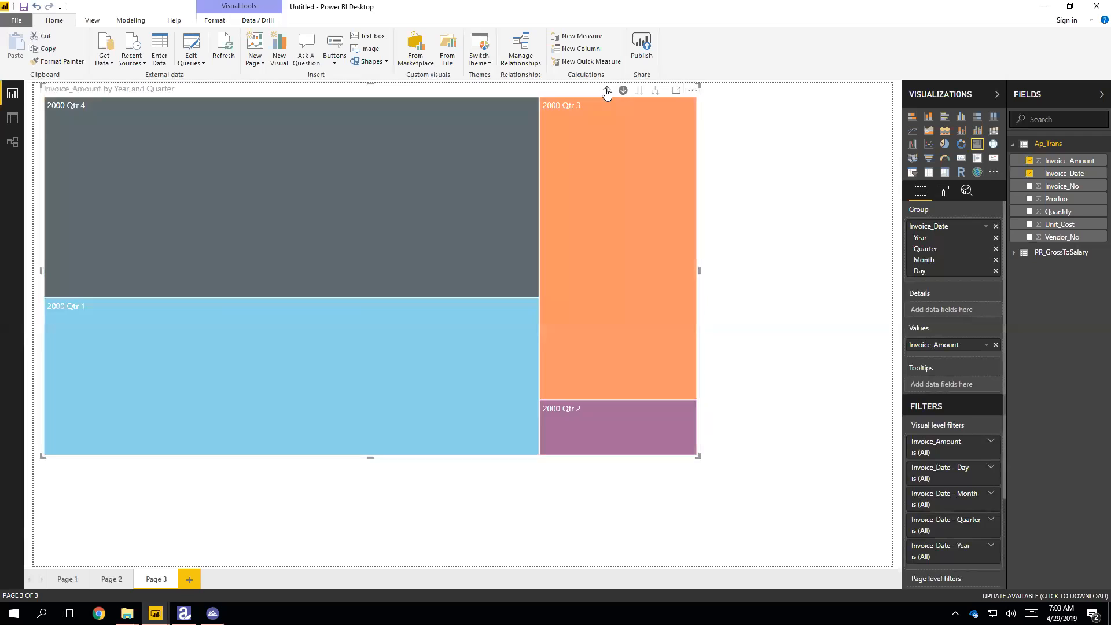
{"action": "left_click", "coordinate": [606, 90]}
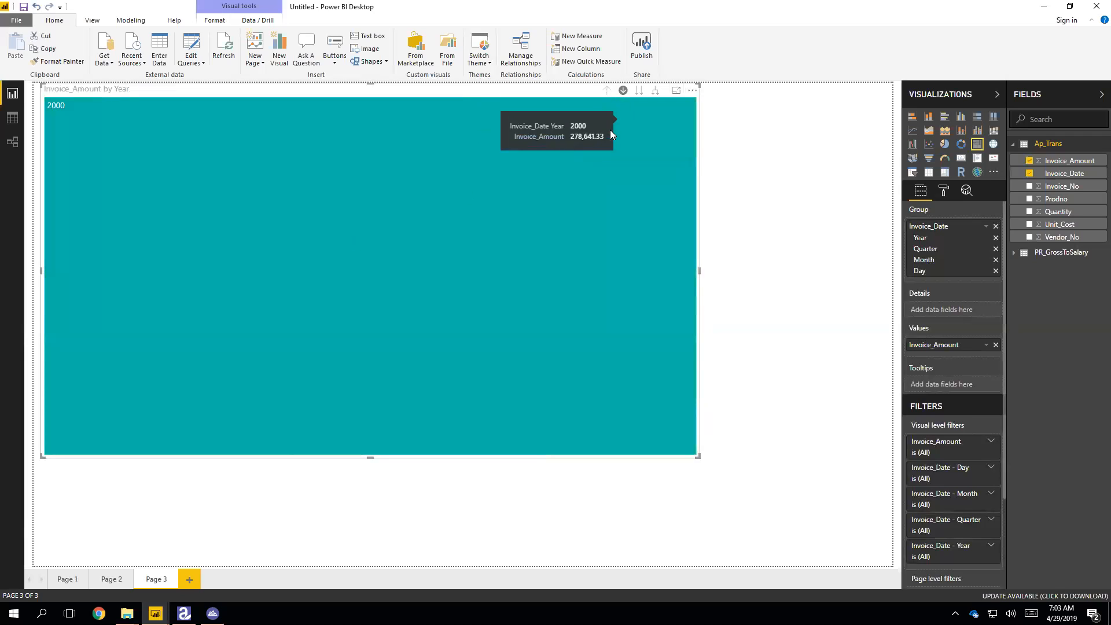
Step: Move the whole treemap to the month level and show the underlying records for September
{"action": "left_click", "coordinate": [640, 97]}
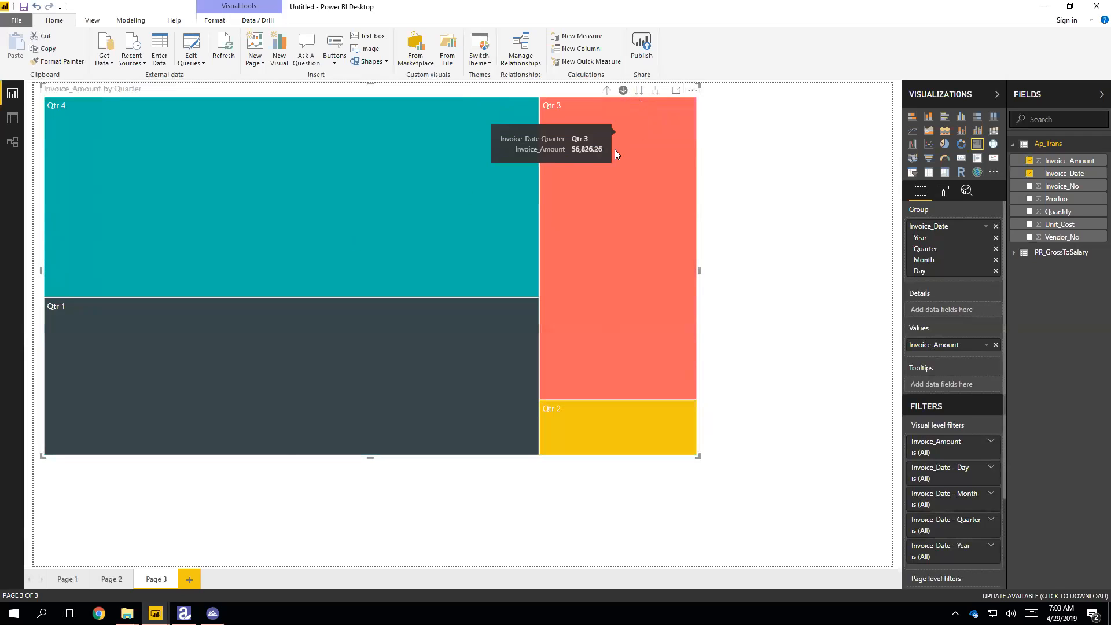
{"action": "left_click", "coordinate": [639, 97]}
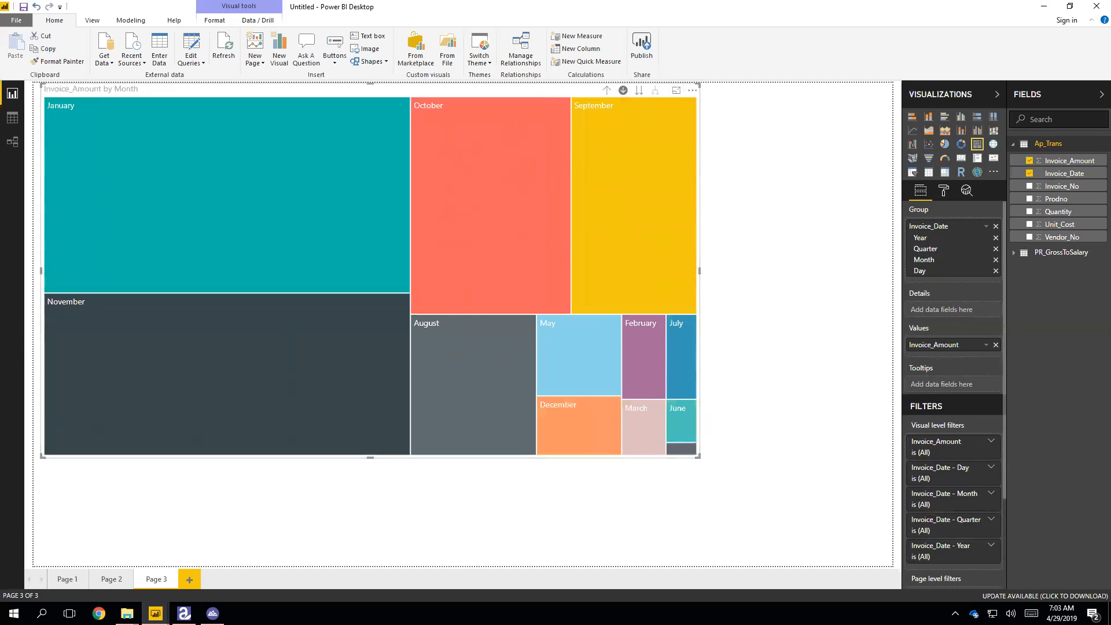
{"action": "right_click", "coordinate": [628, 176]}
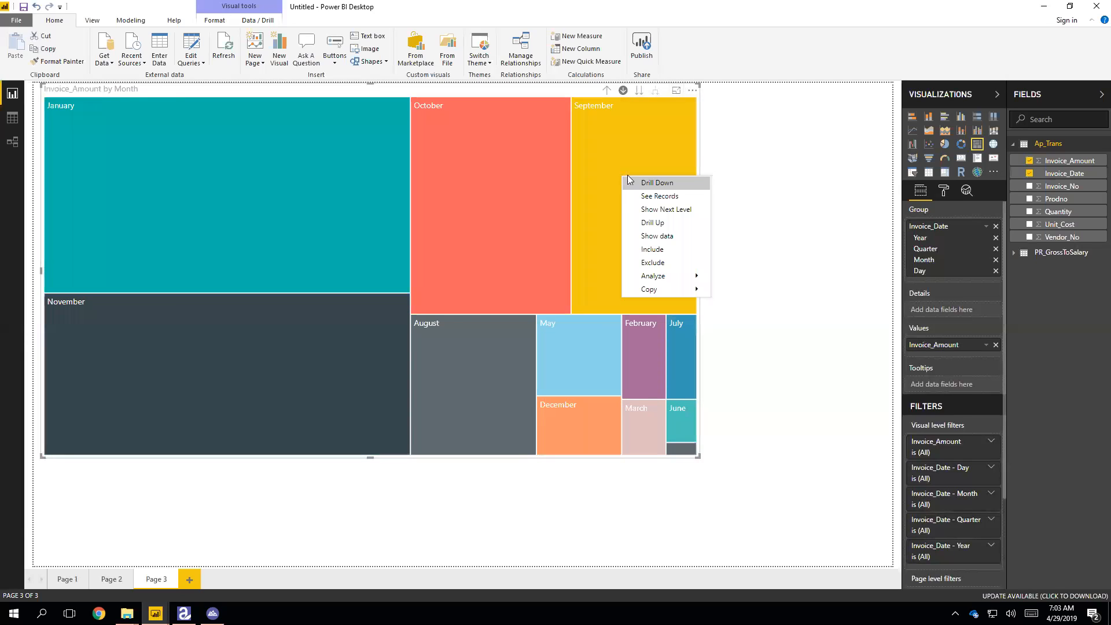
{"action": "left_click", "coordinate": [654, 197]}
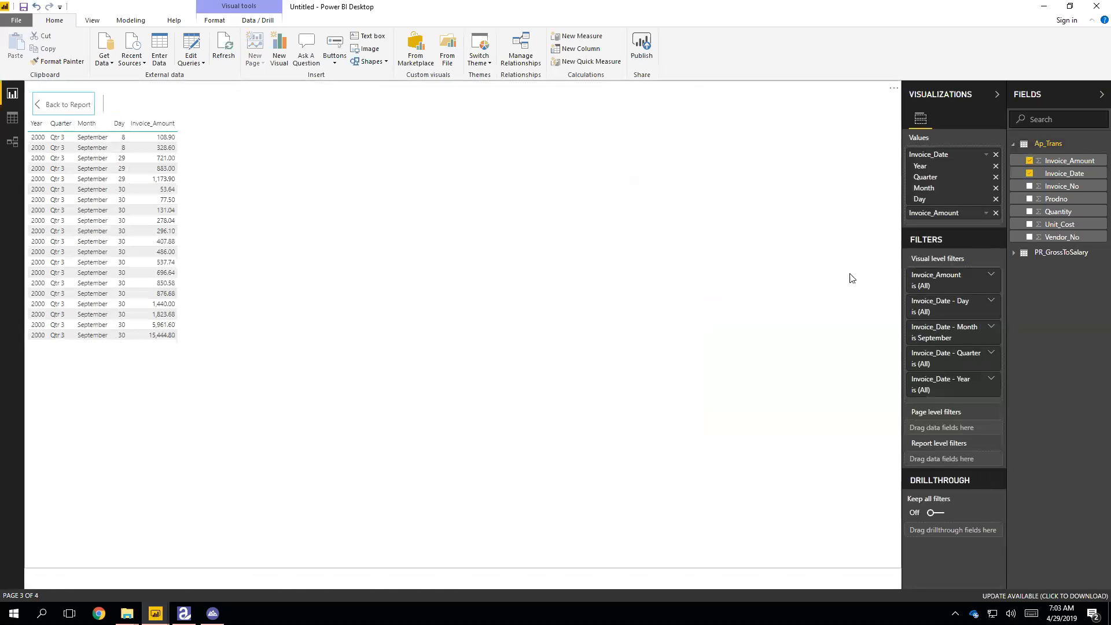
Step: Export the September records as data.csv to the BISM7221 2019s1 folder, overwriting the existing file
{"action": "left_click", "coordinate": [894, 88]}
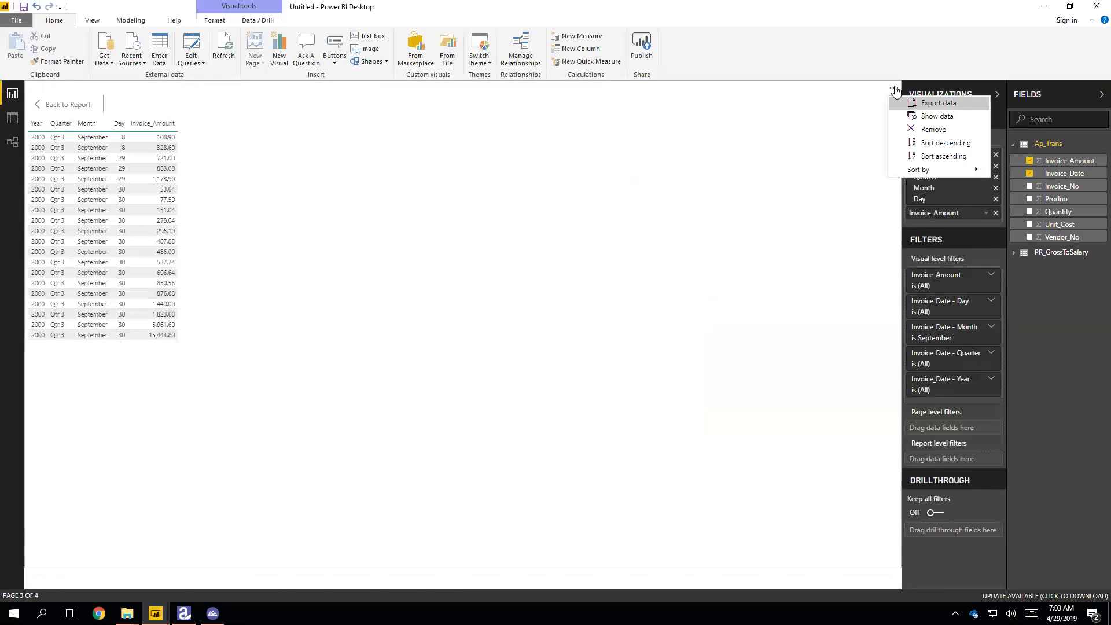
{"action": "left_click", "coordinate": [925, 104]}
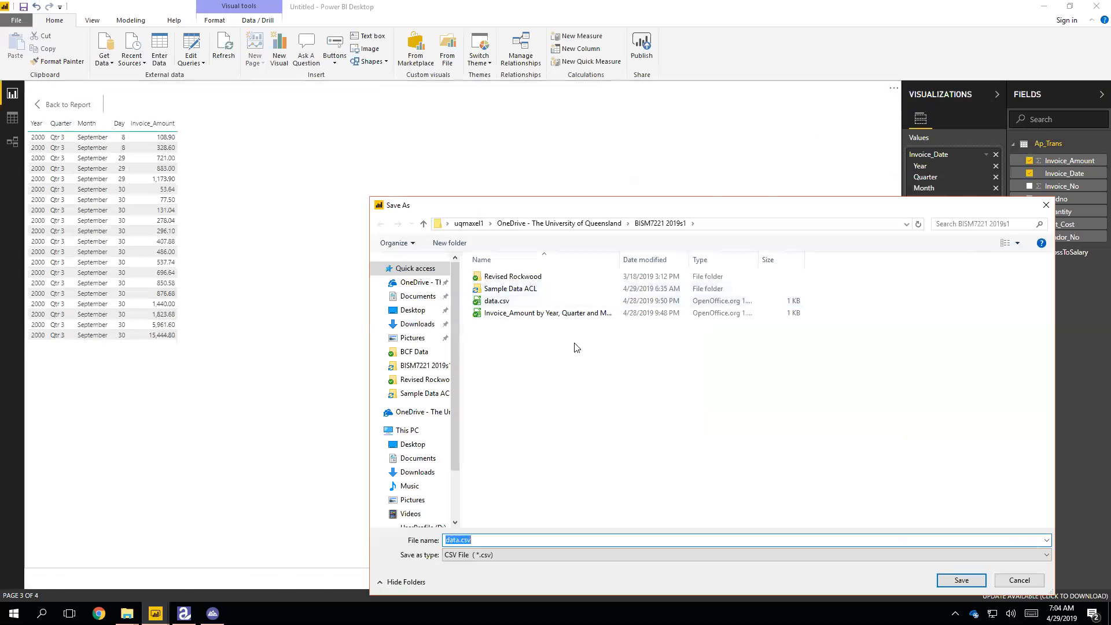
{"action": "left_click", "coordinate": [961, 580]}
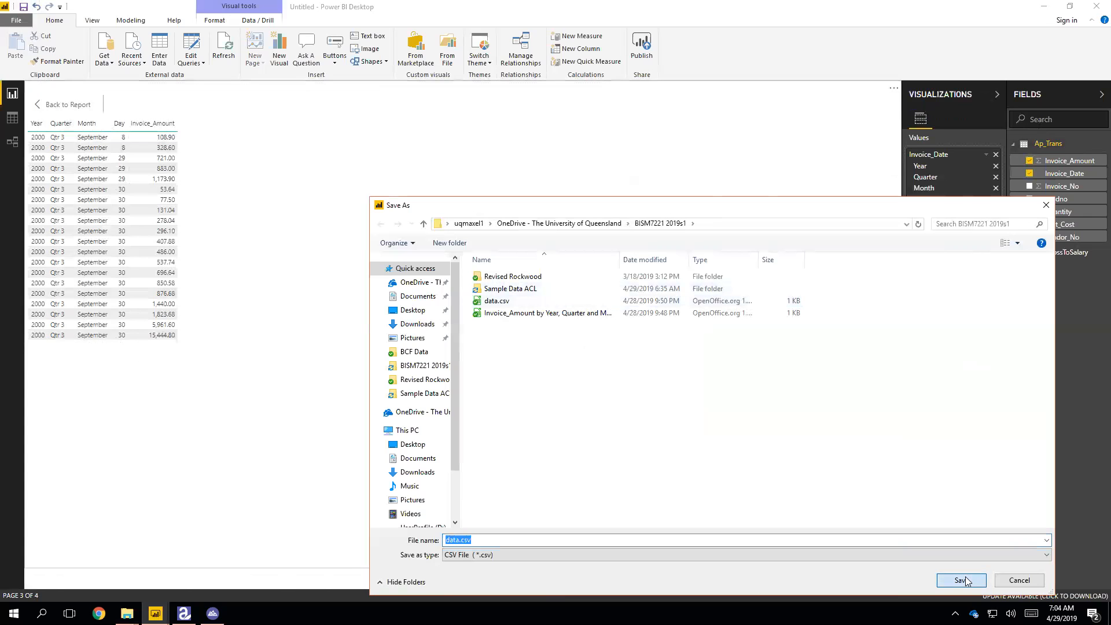
{"action": "left_click", "coordinate": [584, 308]}
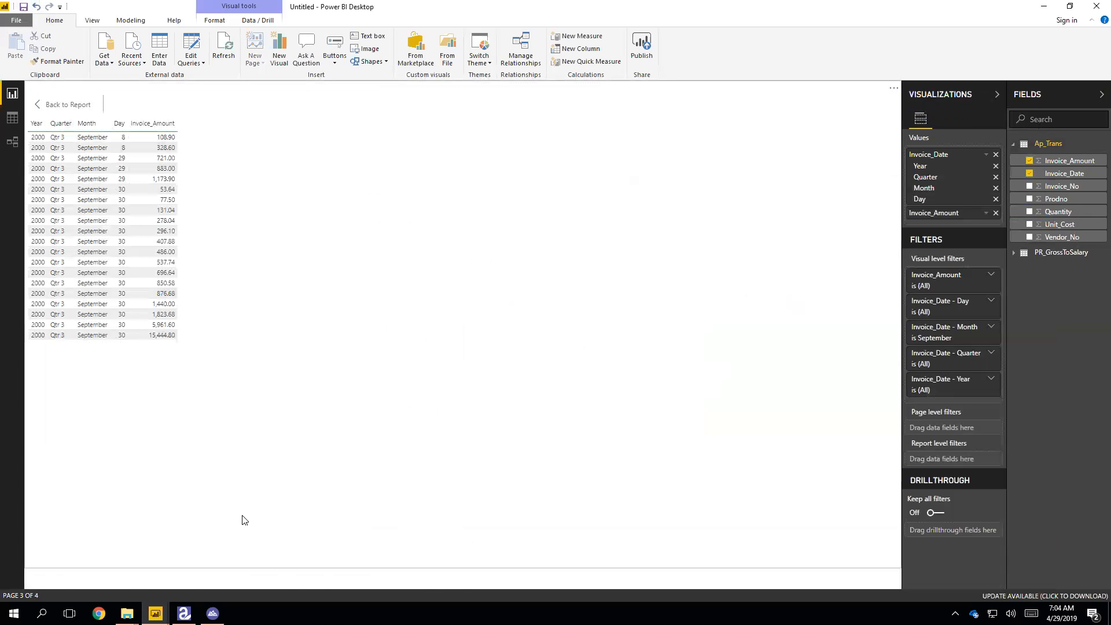
Step: Switch to File Explorer and open data.csv from the BISM7221 2019s1 folder in LibreOffice Calc, importing it as fixed-width text in Unicode (UTF-8)
{"action": "left_click", "coordinate": [127, 613]}
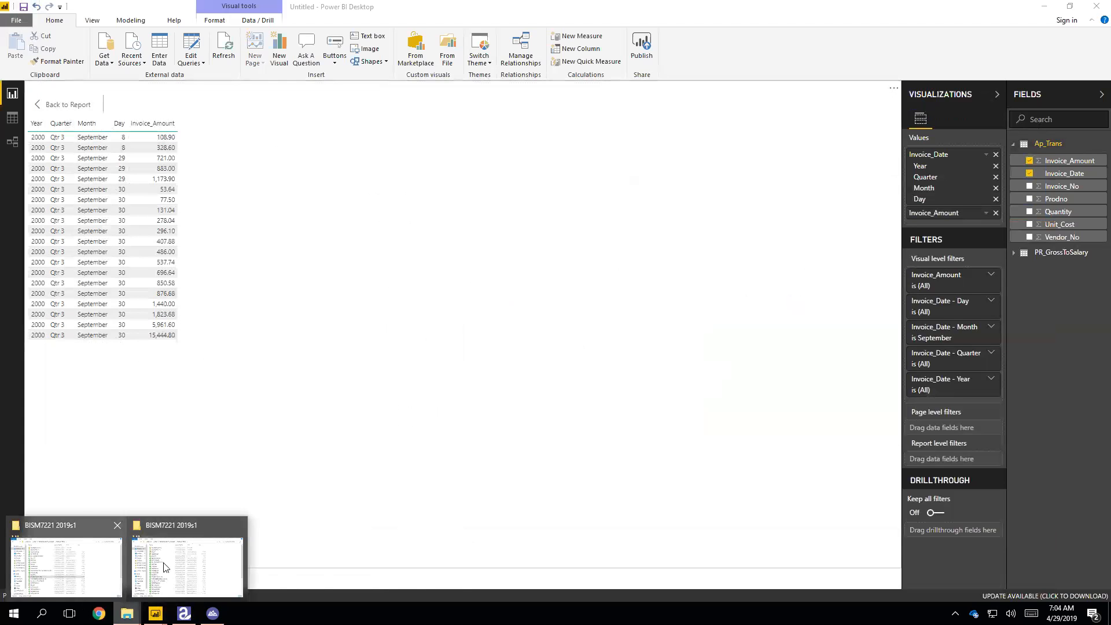
{"action": "left_click", "coordinate": [153, 576]}
{"action": "left_click", "coordinate": [434, 289]}
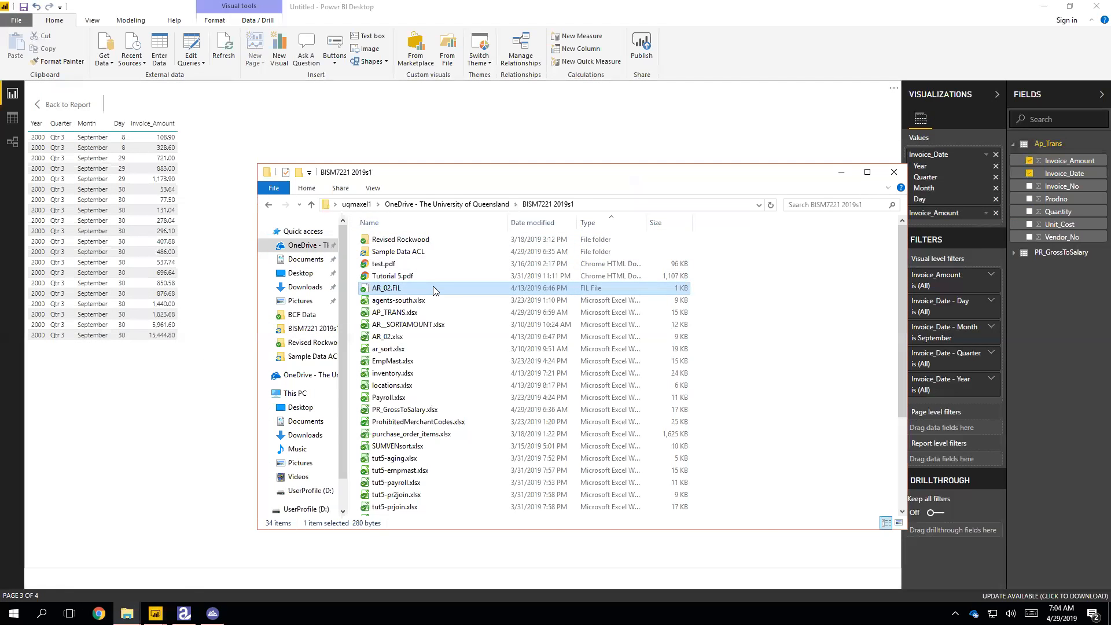
{"action": "scroll", "coordinate": [433, 289], "scroll_direction": "down", "scroll_amount": 4}
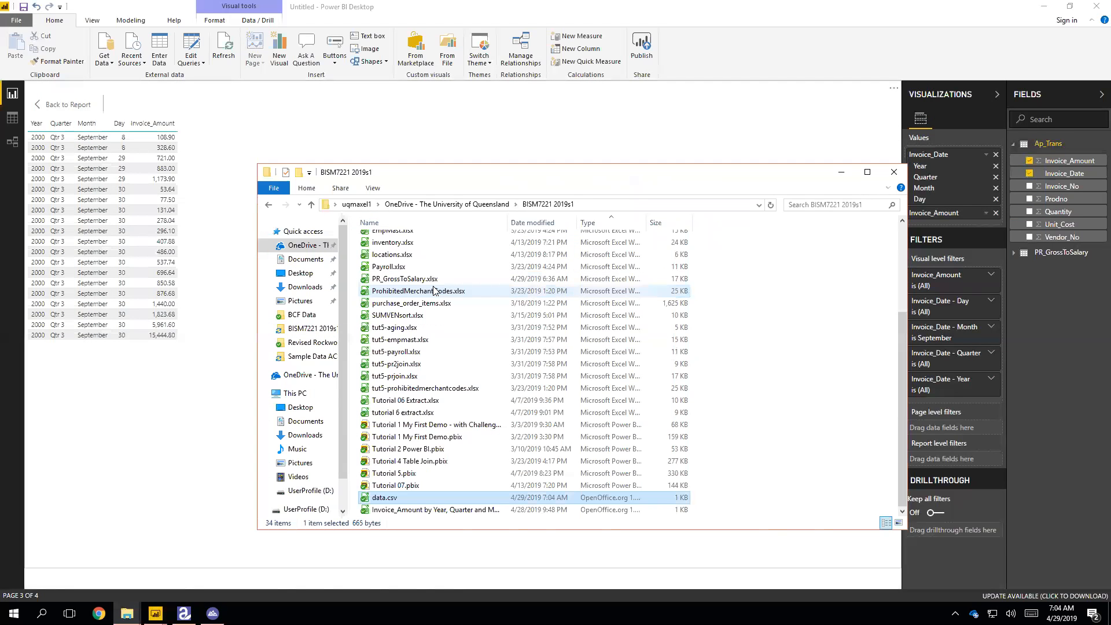
{"action": "right_click", "coordinate": [385, 497]}
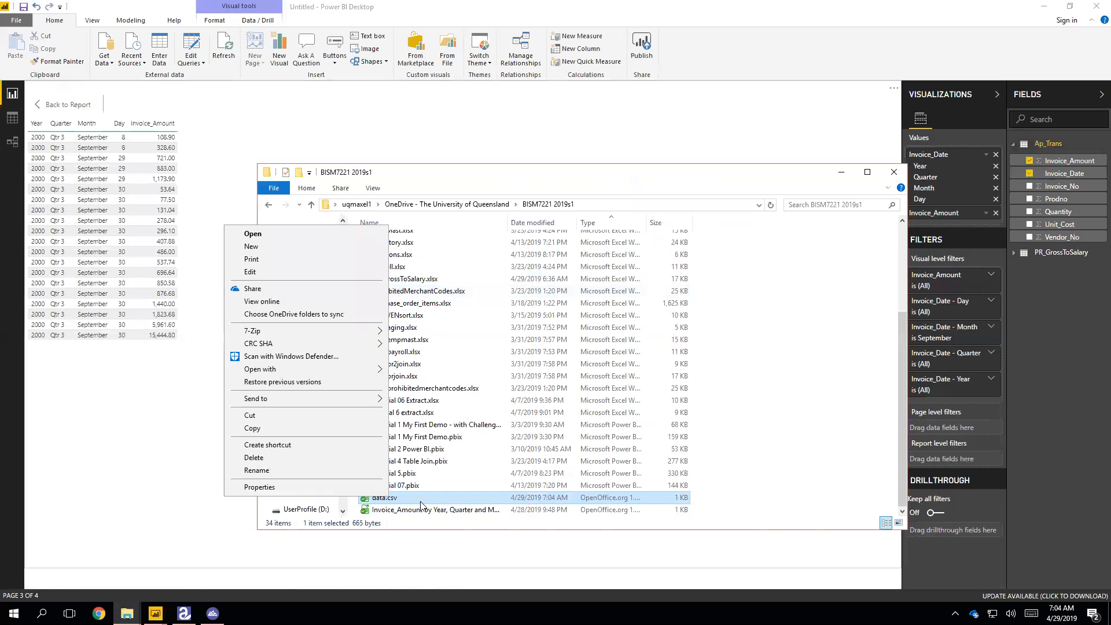
{"action": "left_click", "coordinate": [282, 232]}
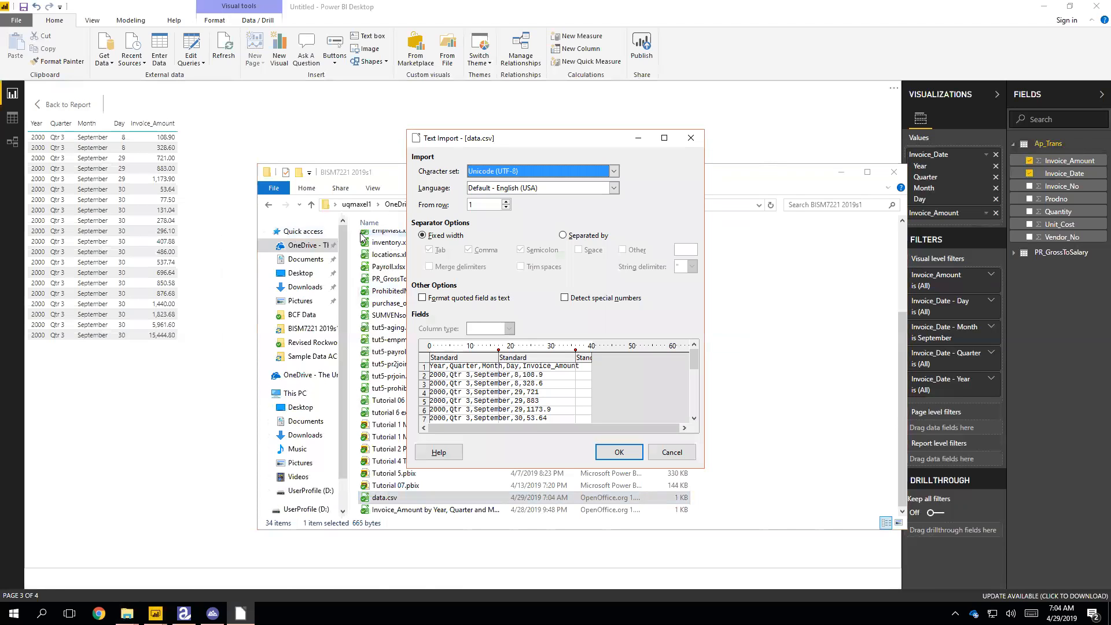
{"action": "left_click", "coordinate": [628, 453]}
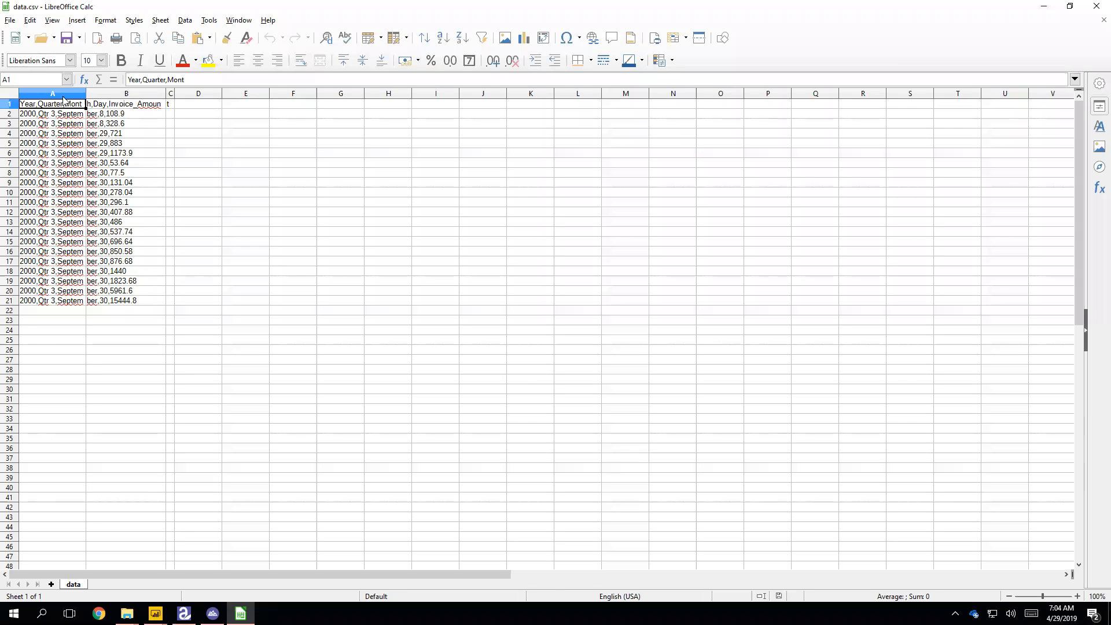
Step: Select columns A through C of the data sheet
{"action": "left_click", "coordinate": [58, 94]}
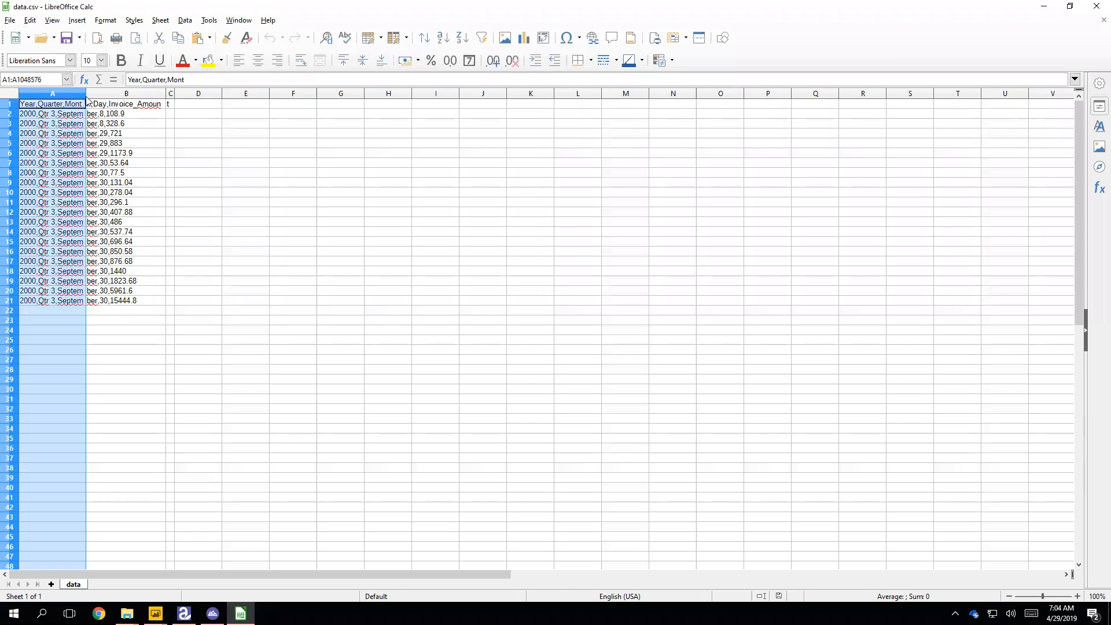
{"action": "left_click", "coordinate": [171, 94], "text": "shift"}
{"action": "left_click", "coordinate": [105, 20]}
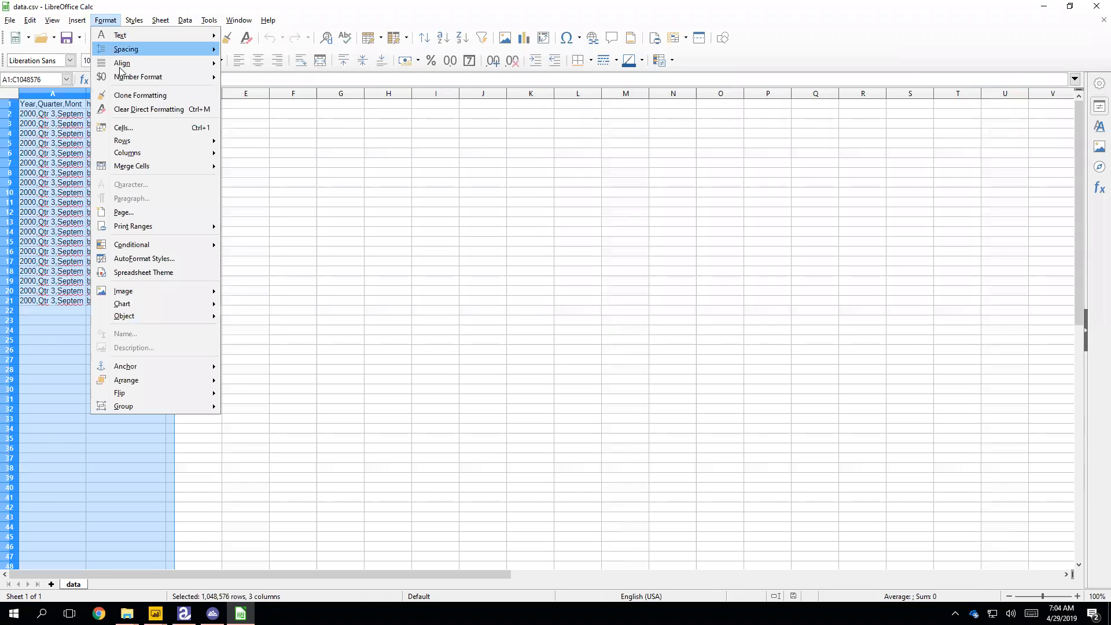
{"action": "mouse_move", "coordinate": [184, 153]}
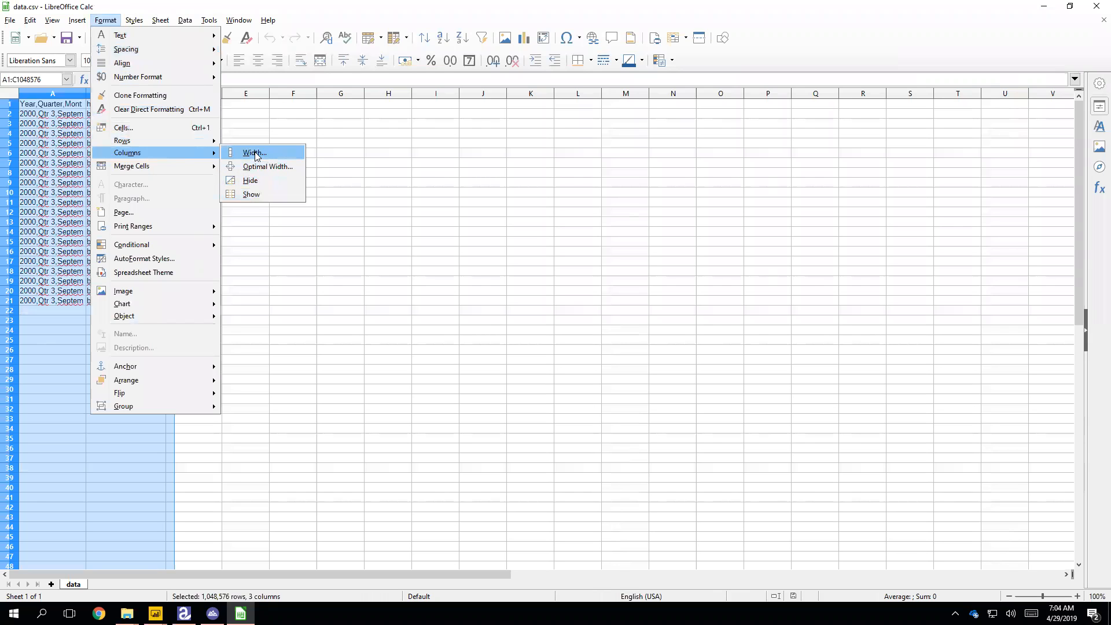
{"action": "left_click", "coordinate": [255, 153]}
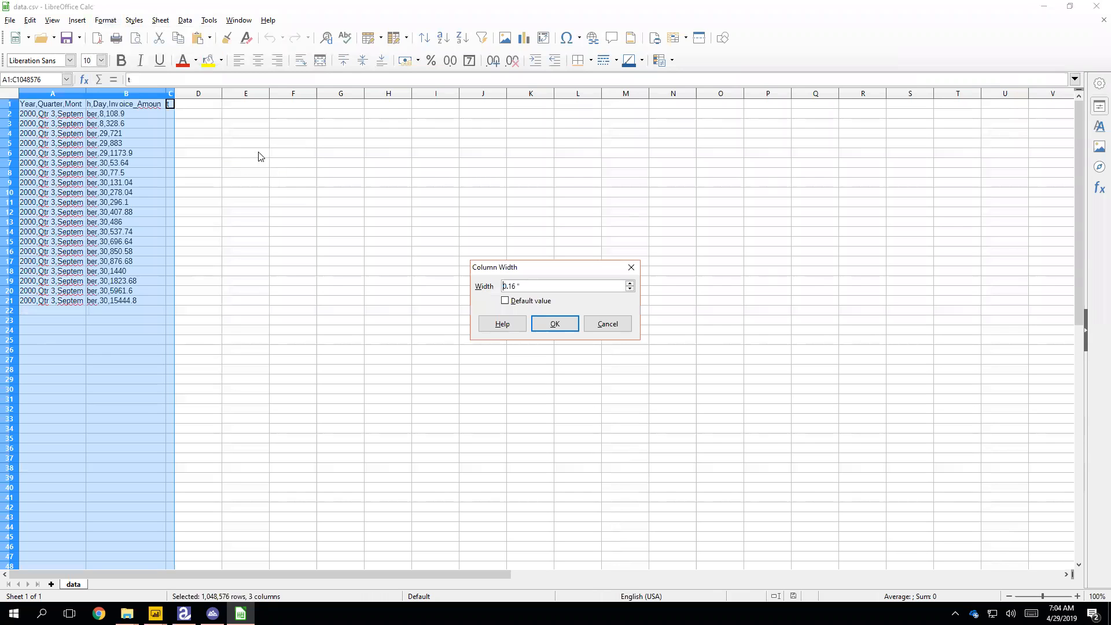
{"action": "left_click", "coordinate": [605, 324]}
Step: Fit the selected columns A through C to their optimal width
{"action": "left_click", "coordinate": [105, 21]}
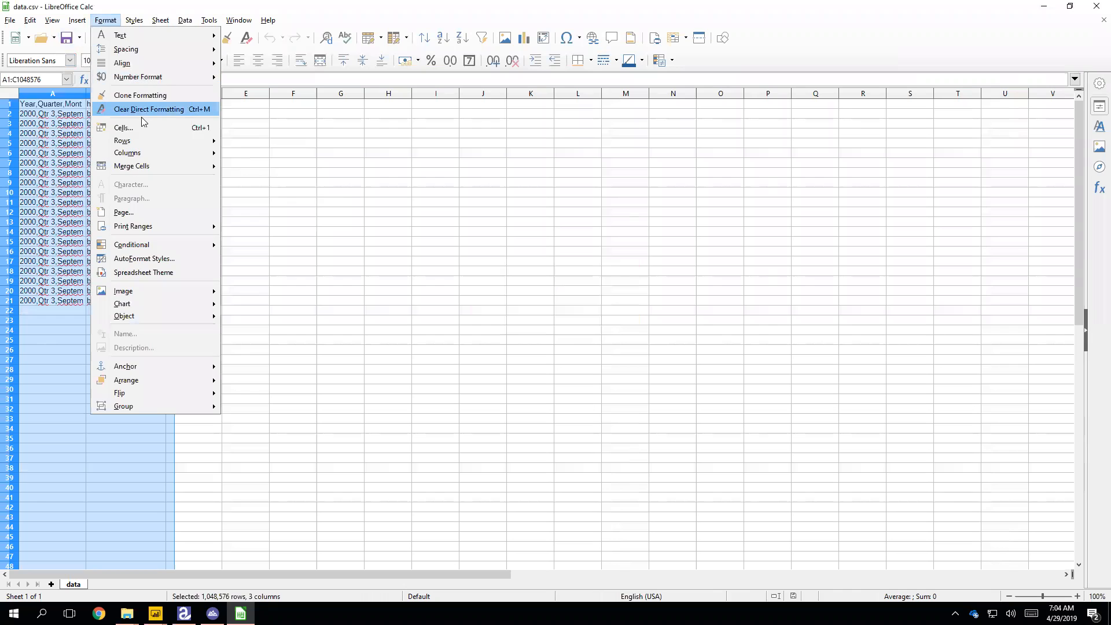
{"action": "mouse_move", "coordinate": [147, 147]}
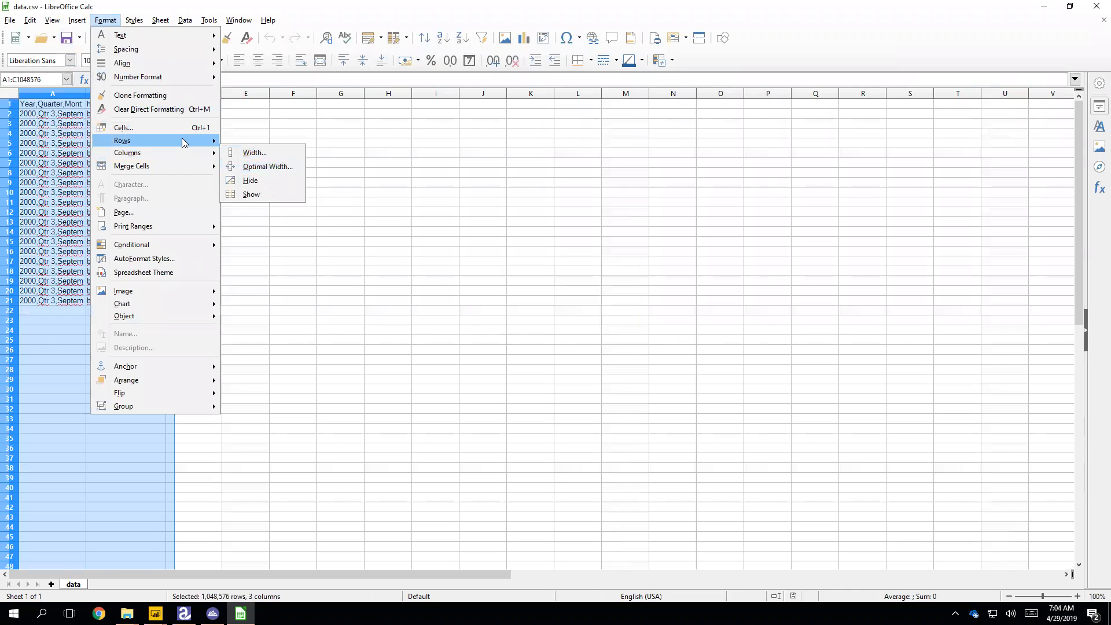
{"action": "mouse_move", "coordinate": [200, 153]}
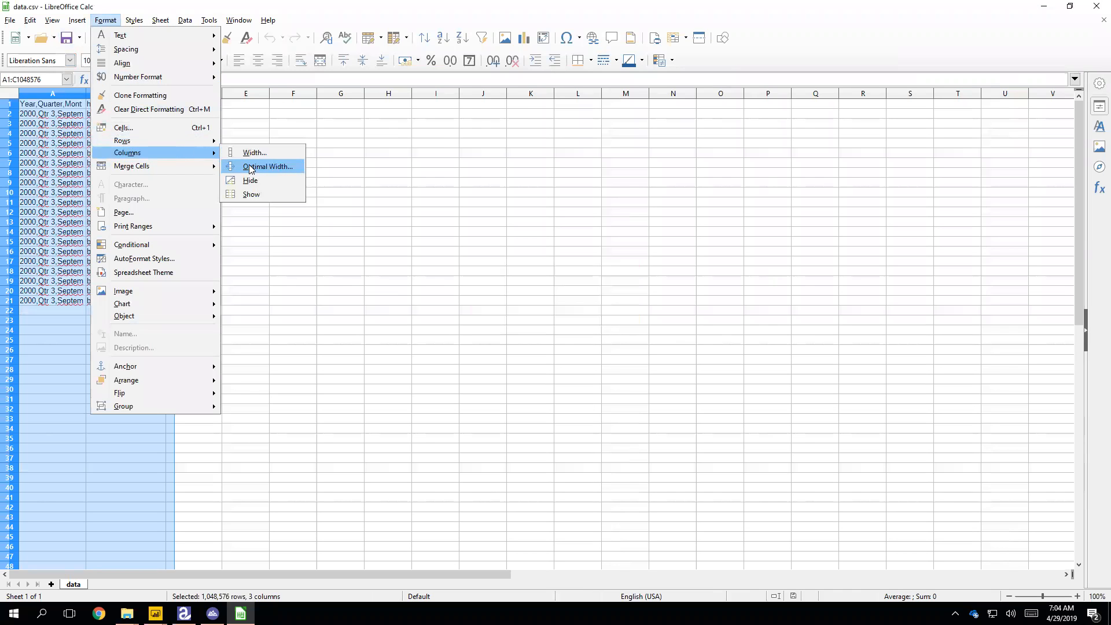
{"action": "left_click", "coordinate": [252, 167]}
{"action": "left_click", "coordinate": [550, 327]}
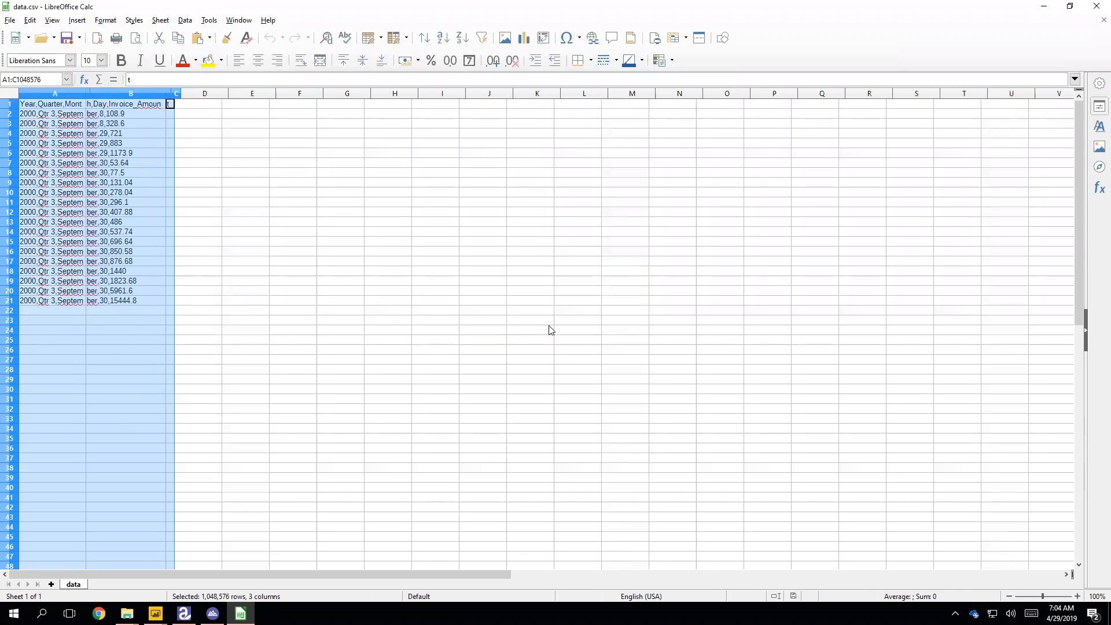
{"action": "left_click", "coordinate": [157, 146]}
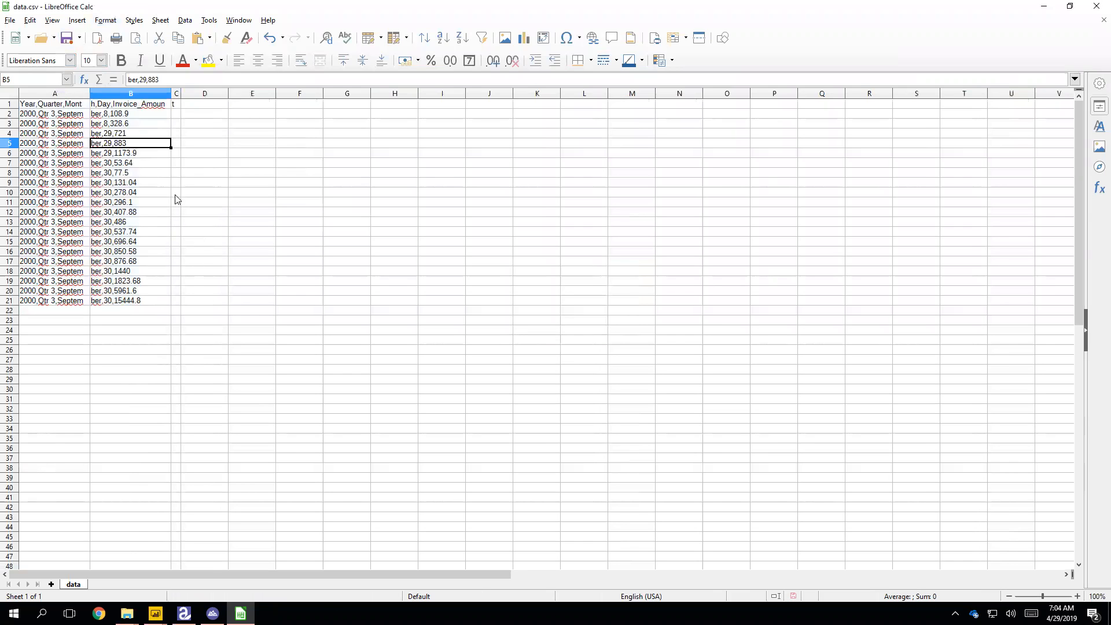
Step: Close the data.csv spreadsheet without saving, and go back to Power BI Desktop to return from the September records to the report
{"action": "left_click", "coordinate": [1099, 8]}
{"action": "left_click", "coordinate": [593, 328]}
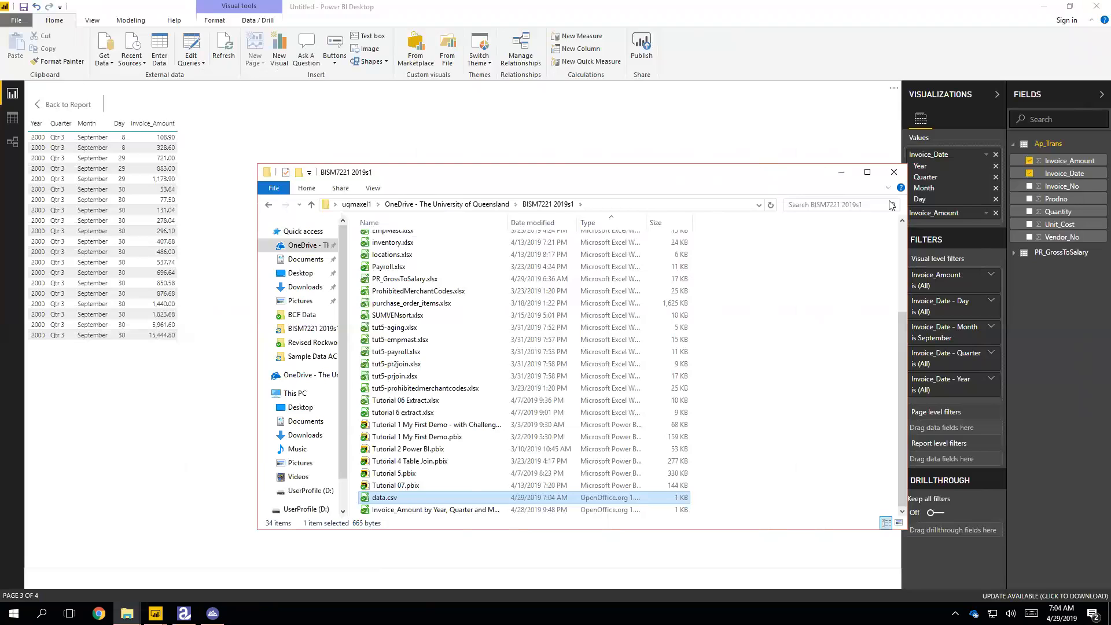
{"action": "left_click", "coordinate": [228, 113]}
{"action": "left_click", "coordinate": [80, 108]}
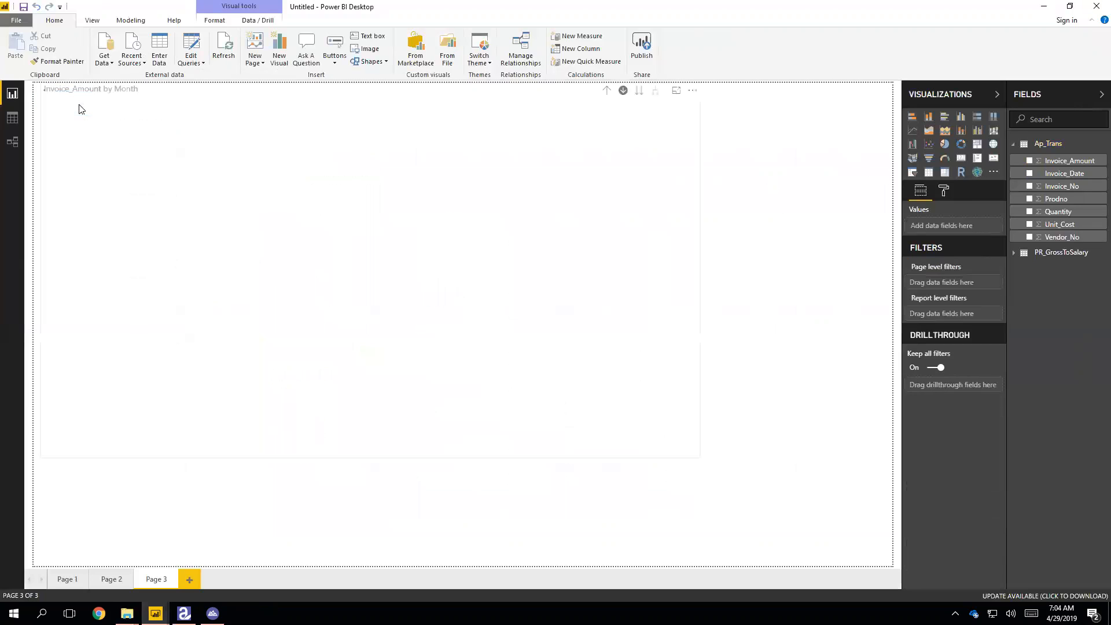